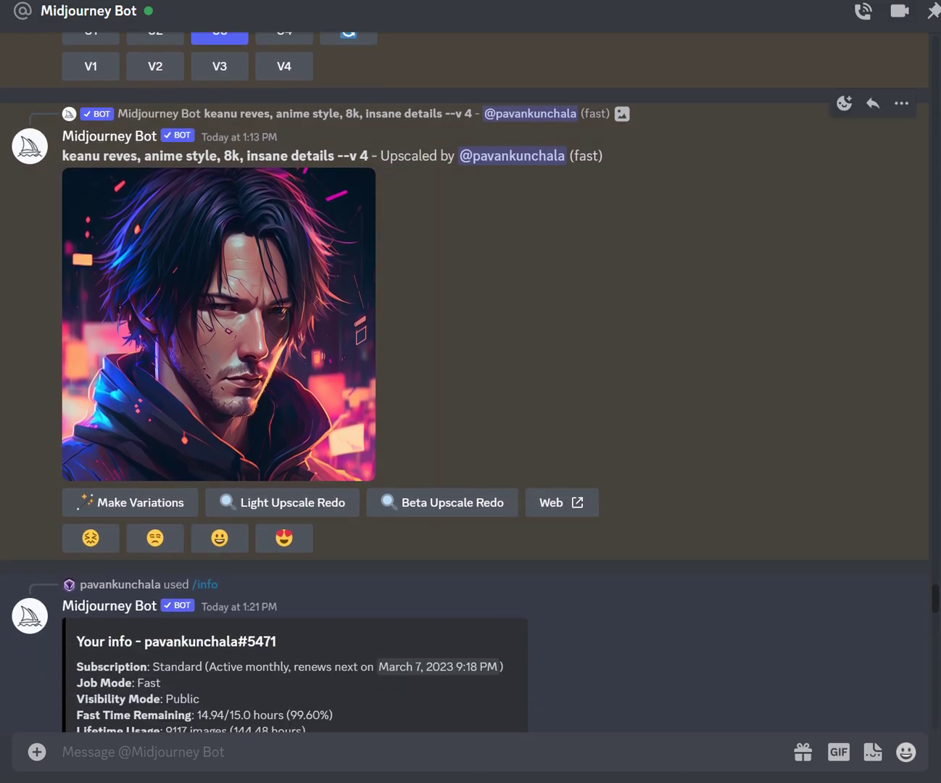
- Open Capture3.PNG from the Downloads folder in the photo viewer, then return to Discord
{"action": "scroll", "coordinate": [464, 383], "scroll_direction": "up", "scroll_amount": 4}
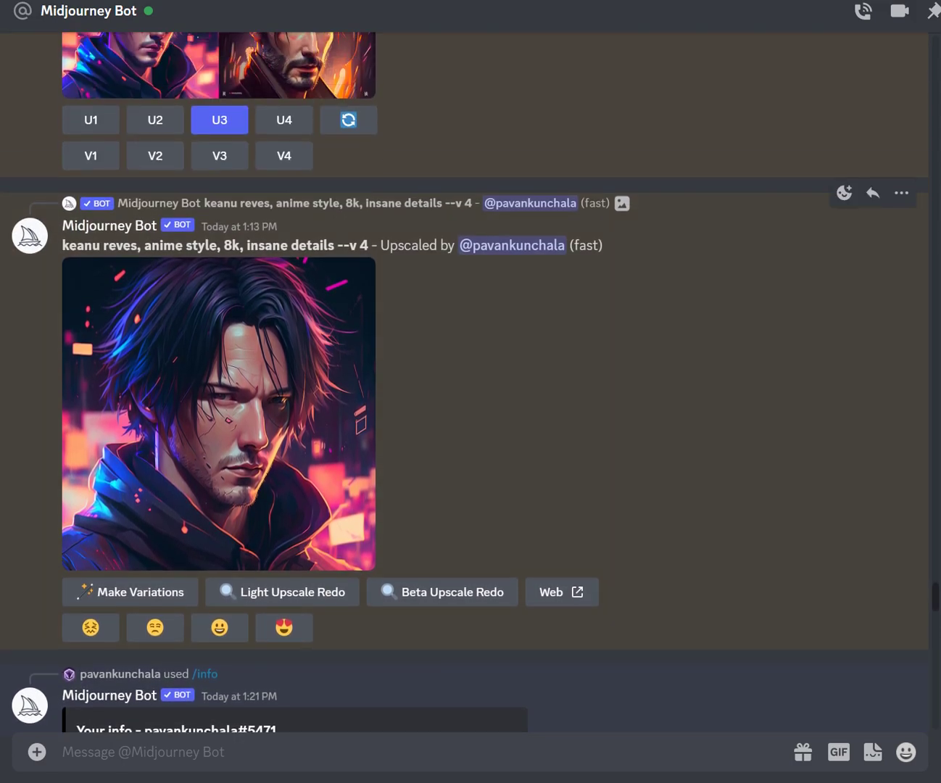
{"action": "mouse_move", "coordinate": [87, 782]}
{"action": "left_click", "coordinate": [88, 747]}
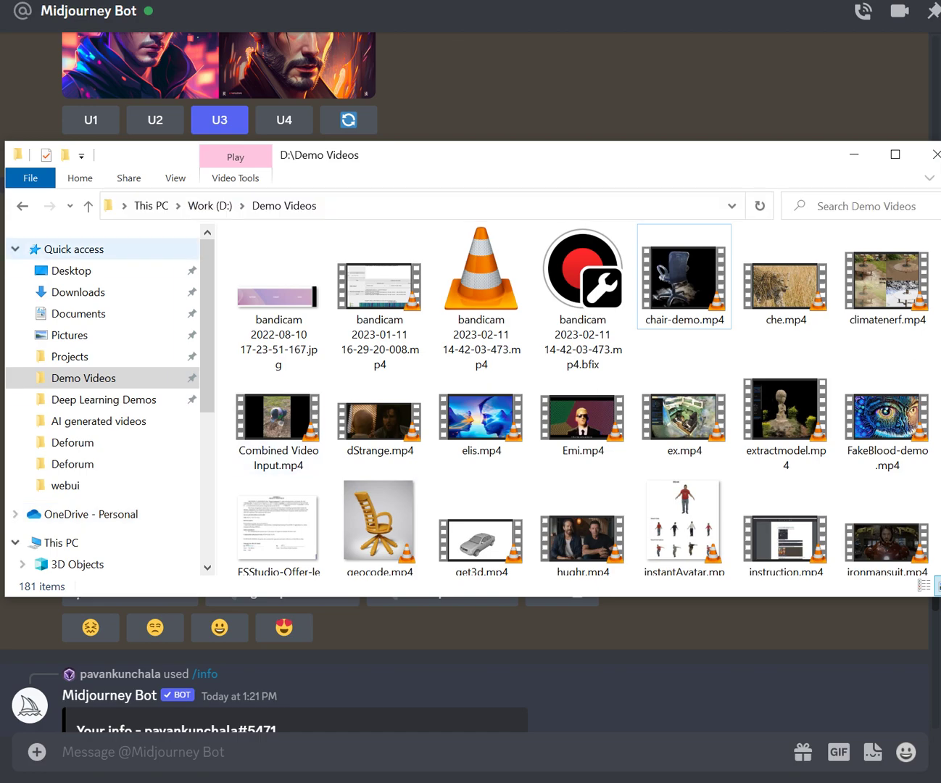
{"action": "left_click", "coordinate": [79, 292]}
{"action": "left_click", "coordinate": [279, 479]}
{"action": "double_click", "coordinate": [279, 478]}
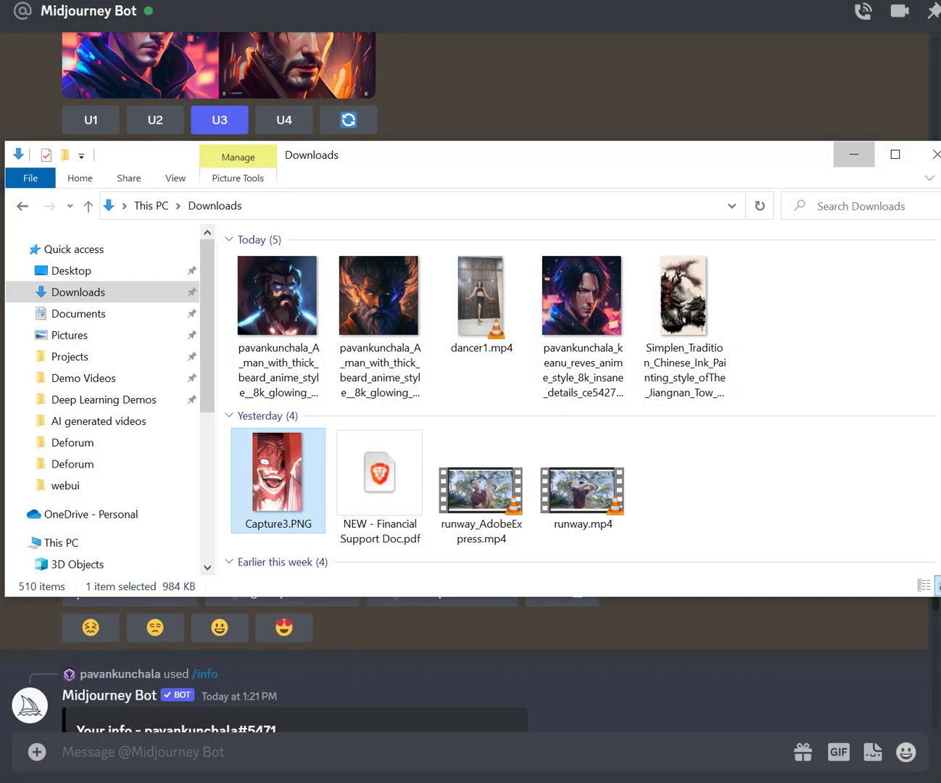
{"action": "left_click", "coordinate": [854, 154]}
- Preview the 2:18 PM upscaled portrait, then start a /blend command
{"action": "scroll", "coordinate": [464, 382], "scroll_direction": "down", "scroll_amount": 15}
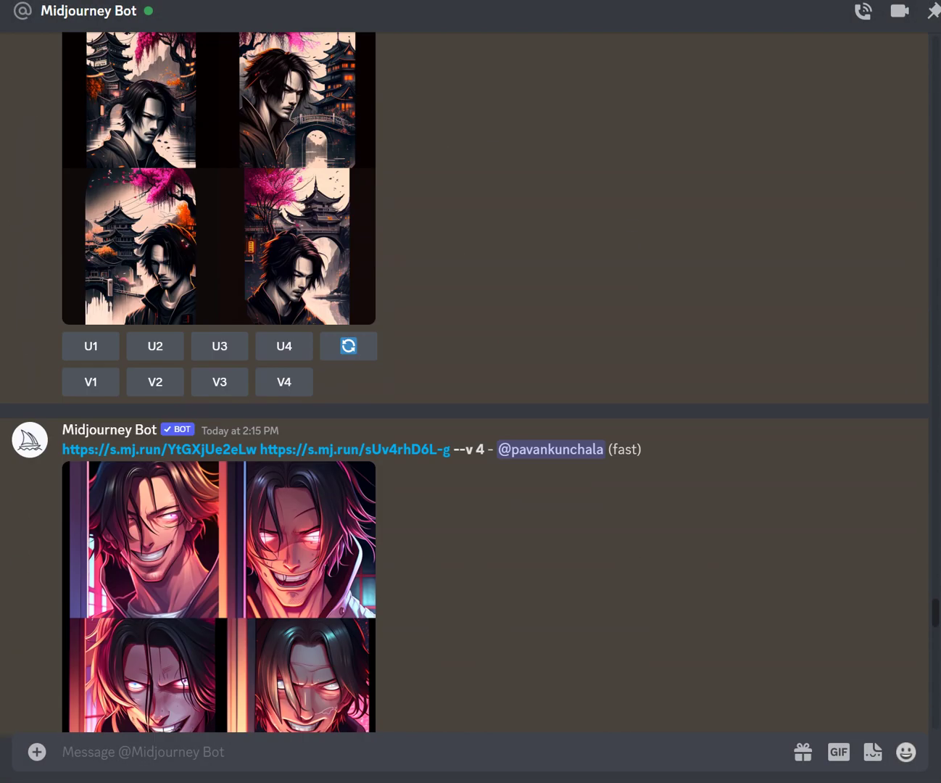
{"action": "scroll", "coordinate": [464, 383], "scroll_direction": "down", "scroll_amount": 11}
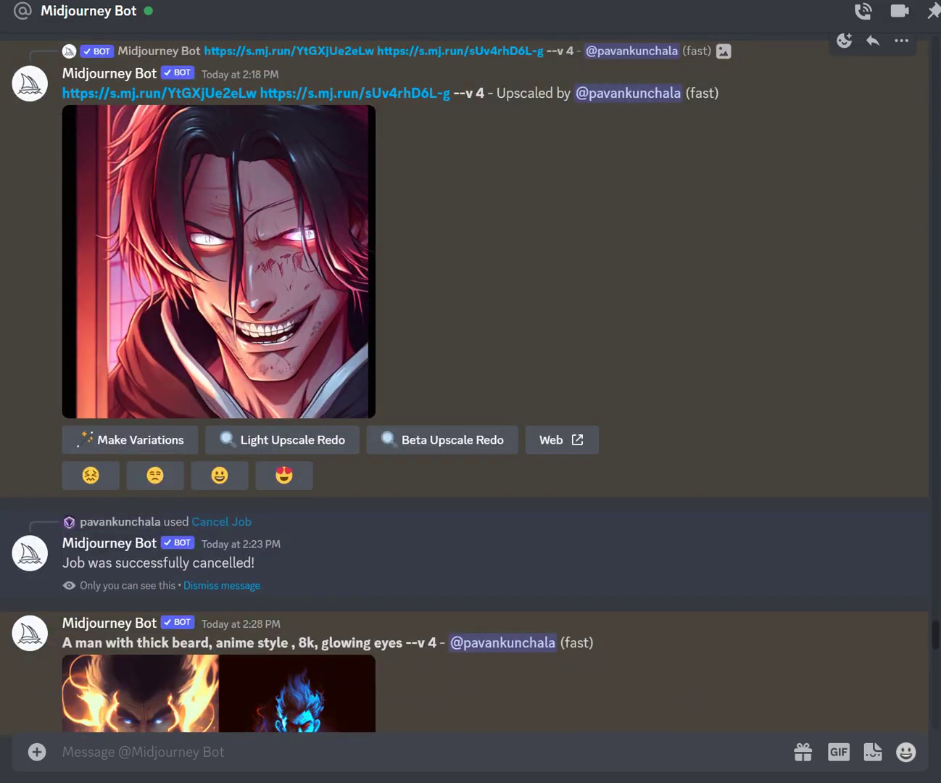
{"action": "left_click", "coordinate": [218, 262]}
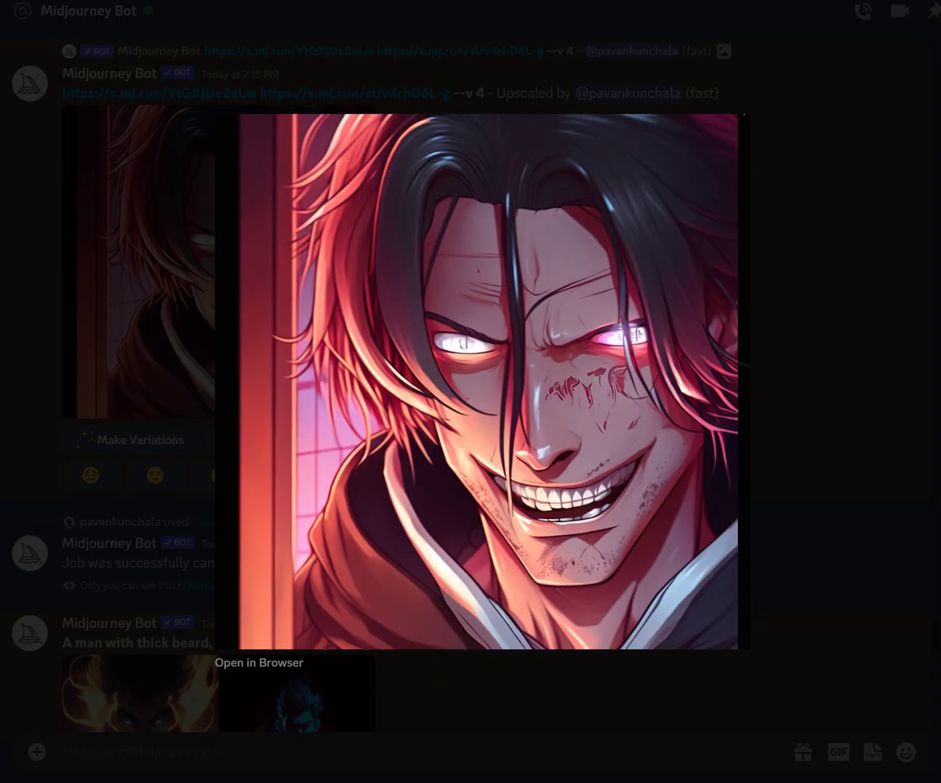
{"action": "key", "text": "Escape"}
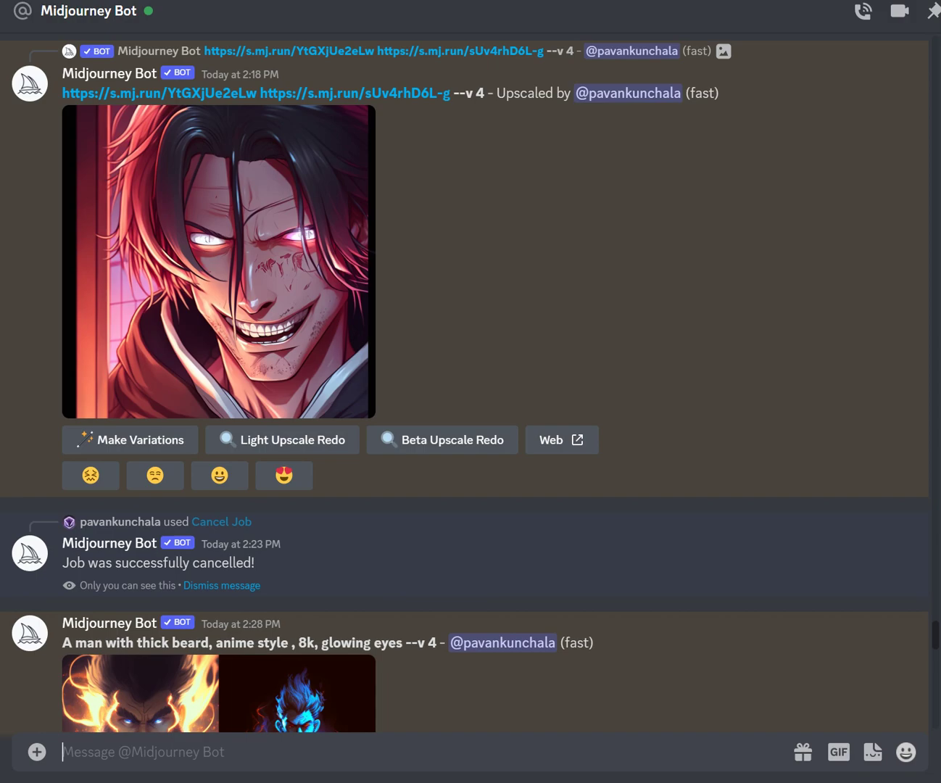
{"action": "type", "text": "/"}
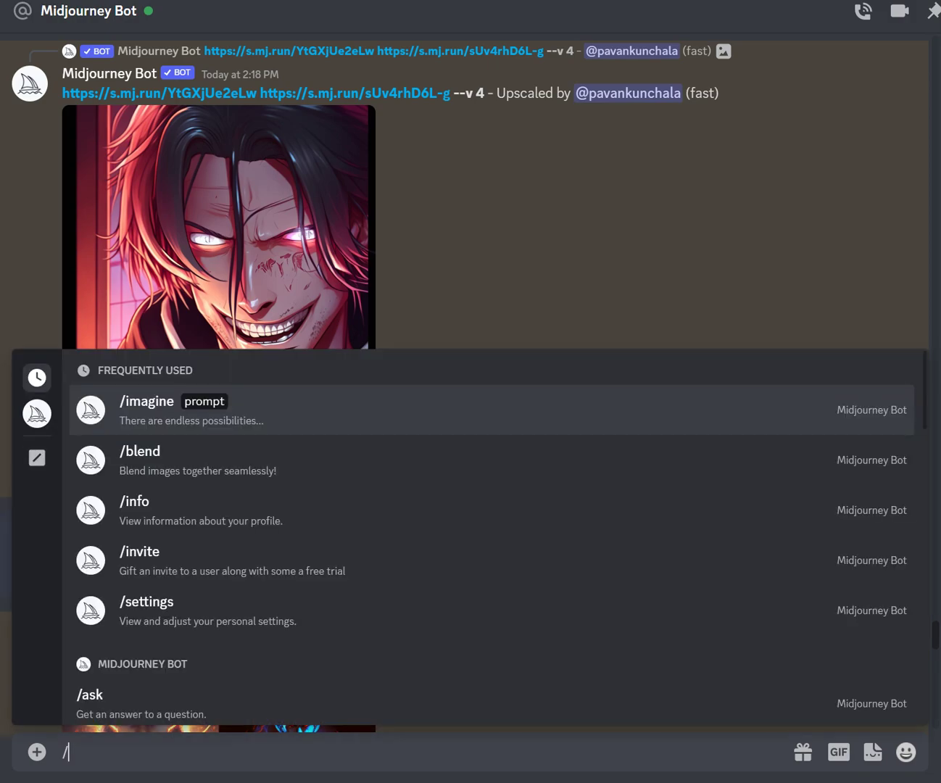
{"action": "type", "text": "bl"}
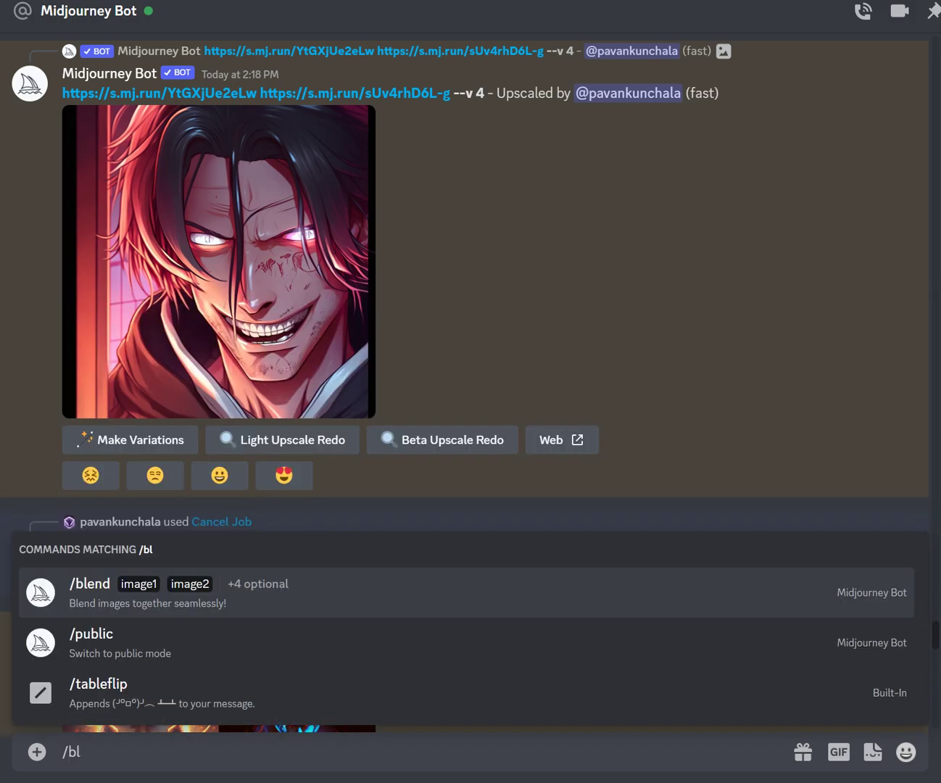
{"action": "key", "text": "Return"}
- Attach the upscaled Keanu anime portrait PNG from Downloads as image1
{"action": "left_click", "coordinate": [125, 622]}
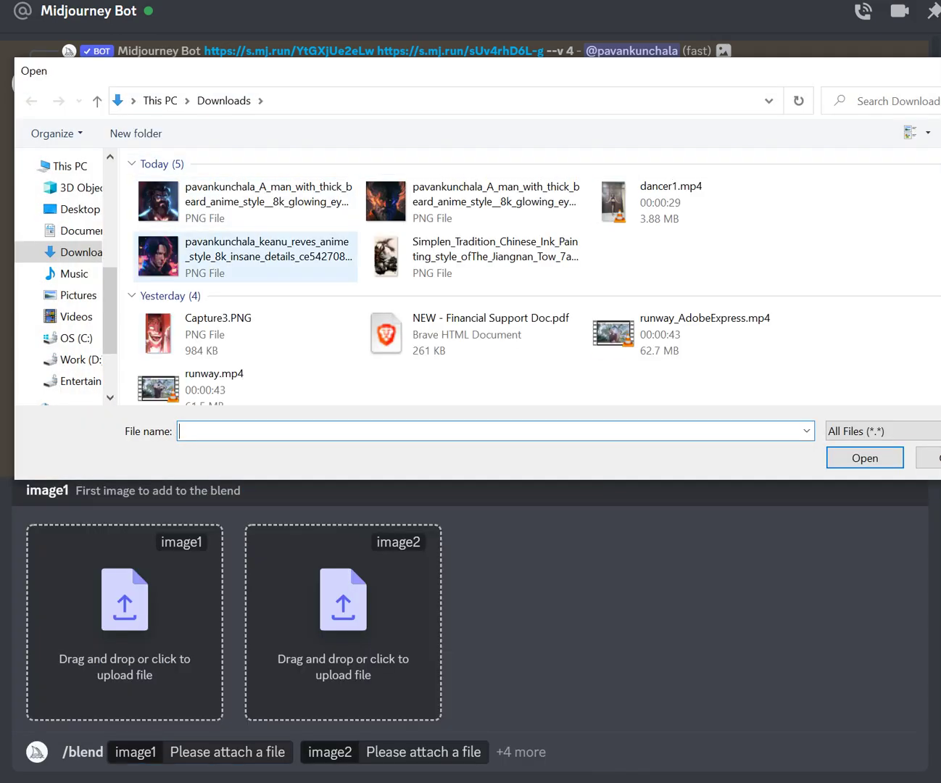
{"action": "left_click", "coordinate": [245, 258]}
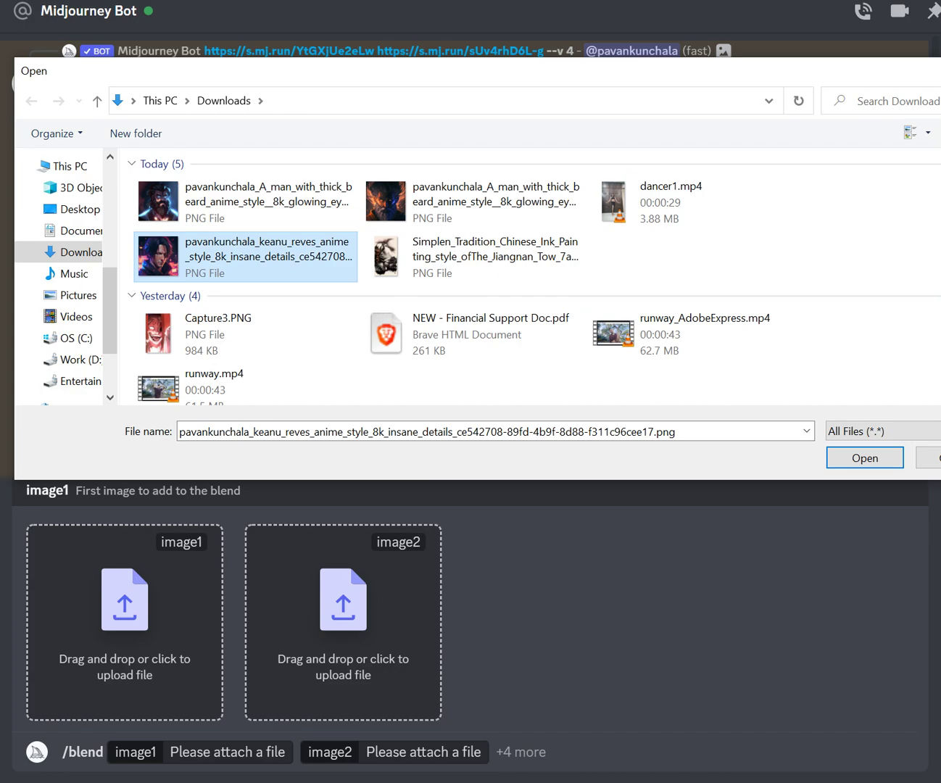
{"action": "left_click", "coordinate": [865, 457]}
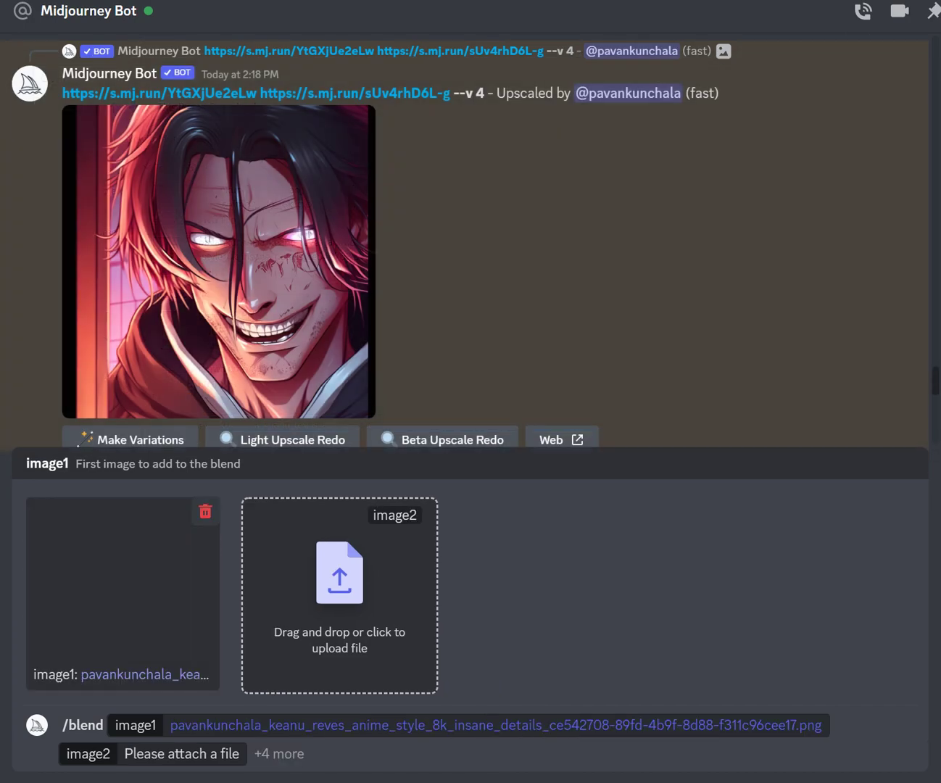
- Attach Capture3.PNG as image2 and send the blend command
{"action": "left_click", "coordinate": [339, 602]}
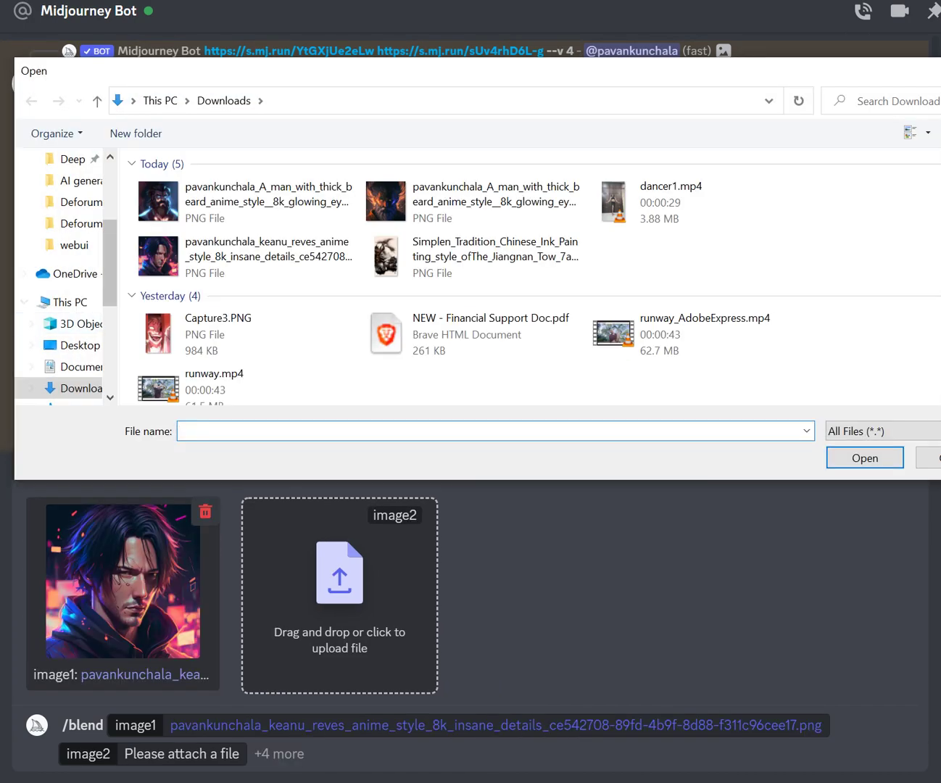
{"action": "left_click", "coordinate": [245, 333]}
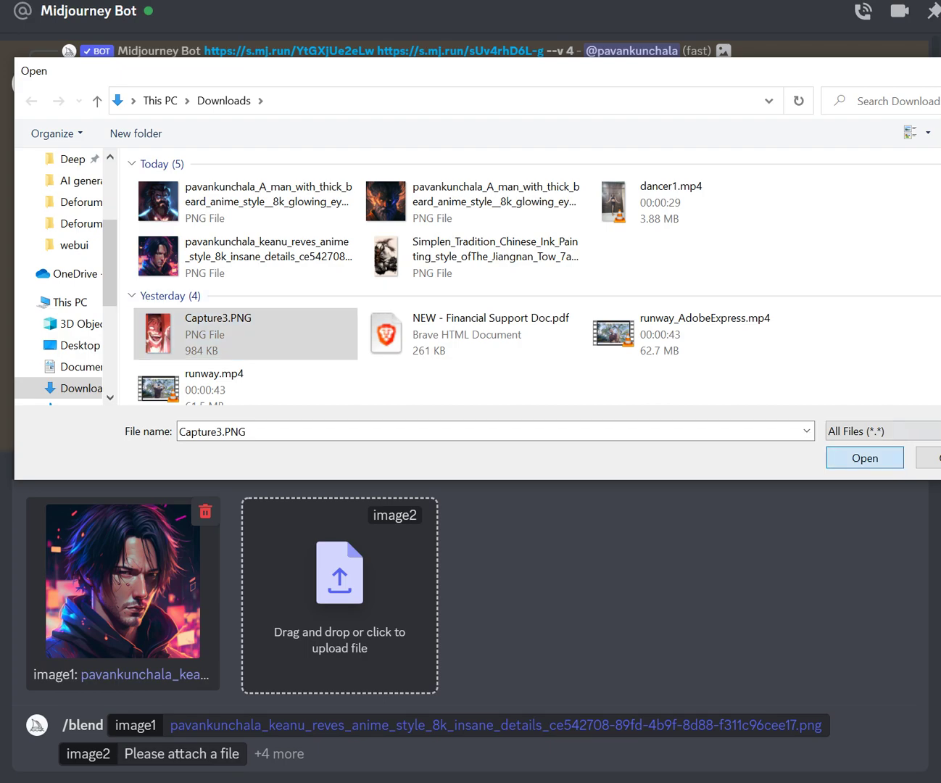
{"action": "left_click", "coordinate": [865, 458]}
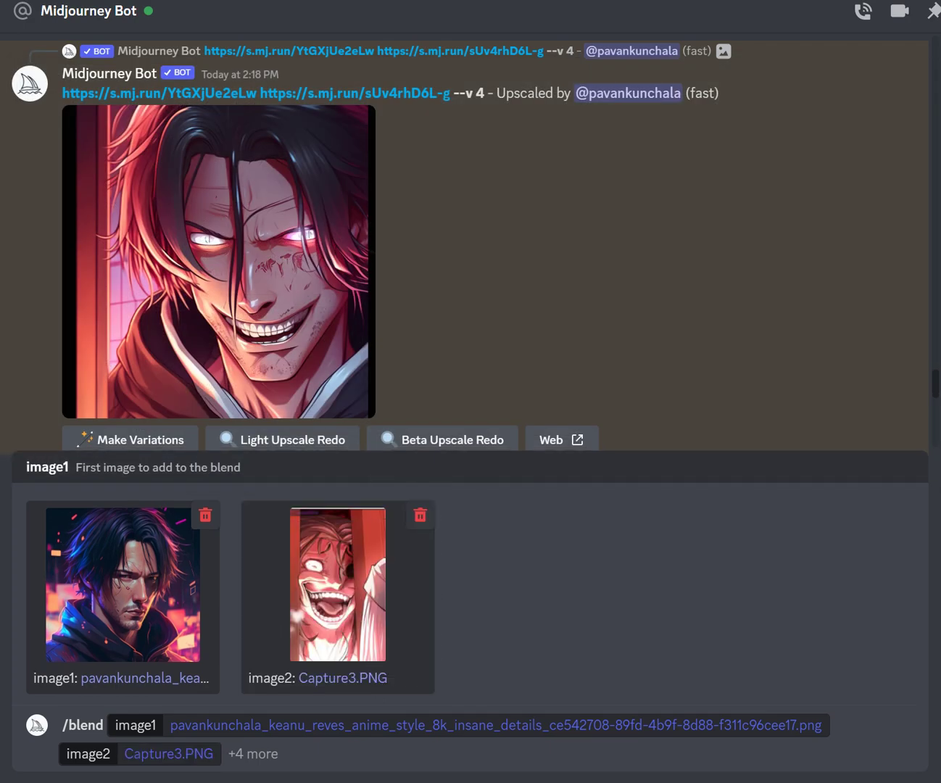
{"action": "left_click", "coordinate": [252, 754]}
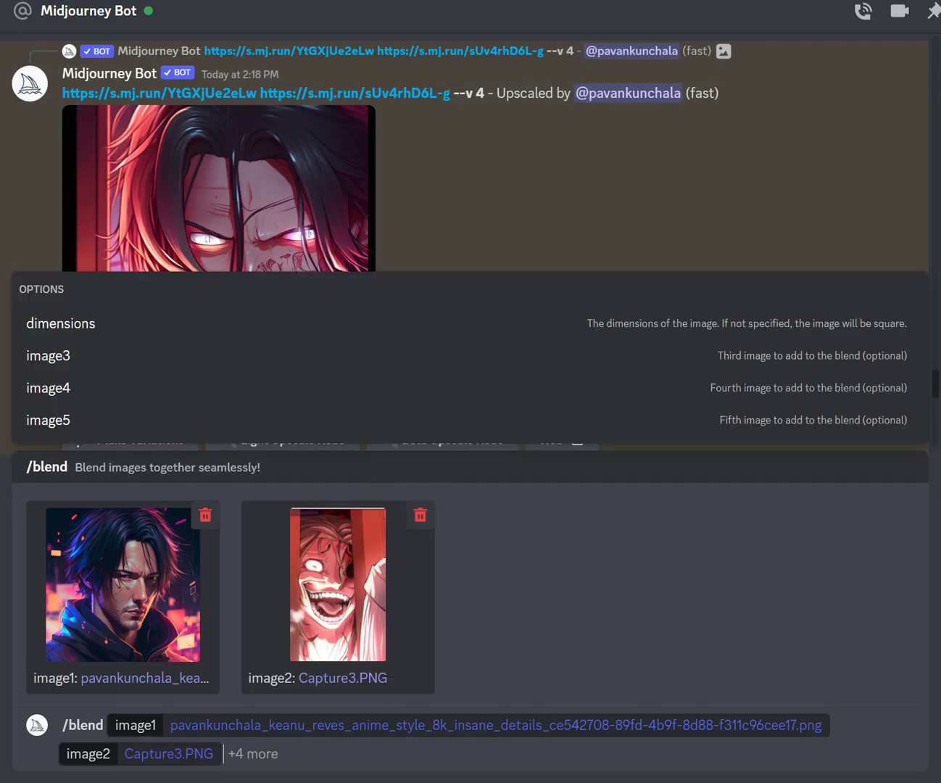
{"action": "key", "text": "Return"}
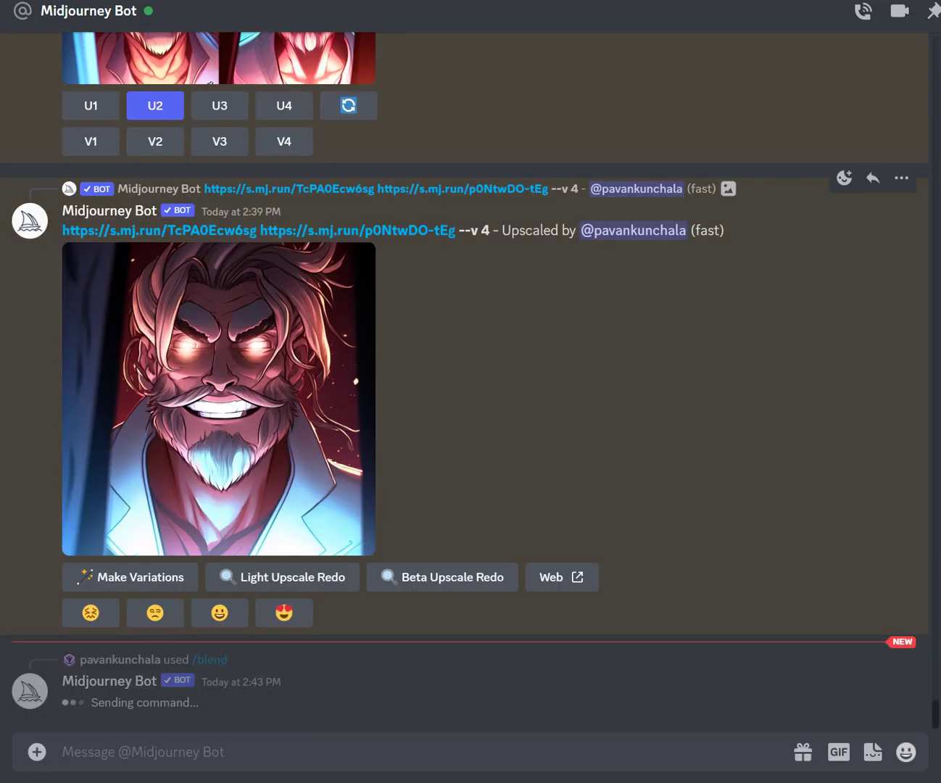
{"action": "scroll", "coordinate": [464, 435], "scroll_direction": "up", "scroll_amount": 10}
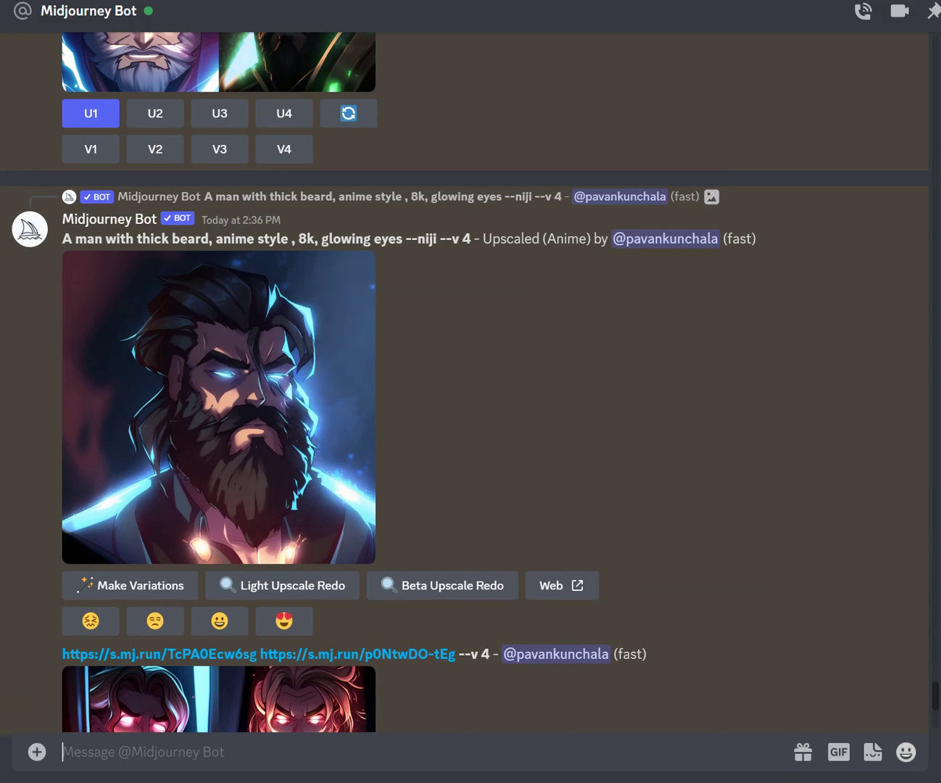
{"action": "scroll", "coordinate": [464, 363], "scroll_direction": "up", "scroll_amount": 15}
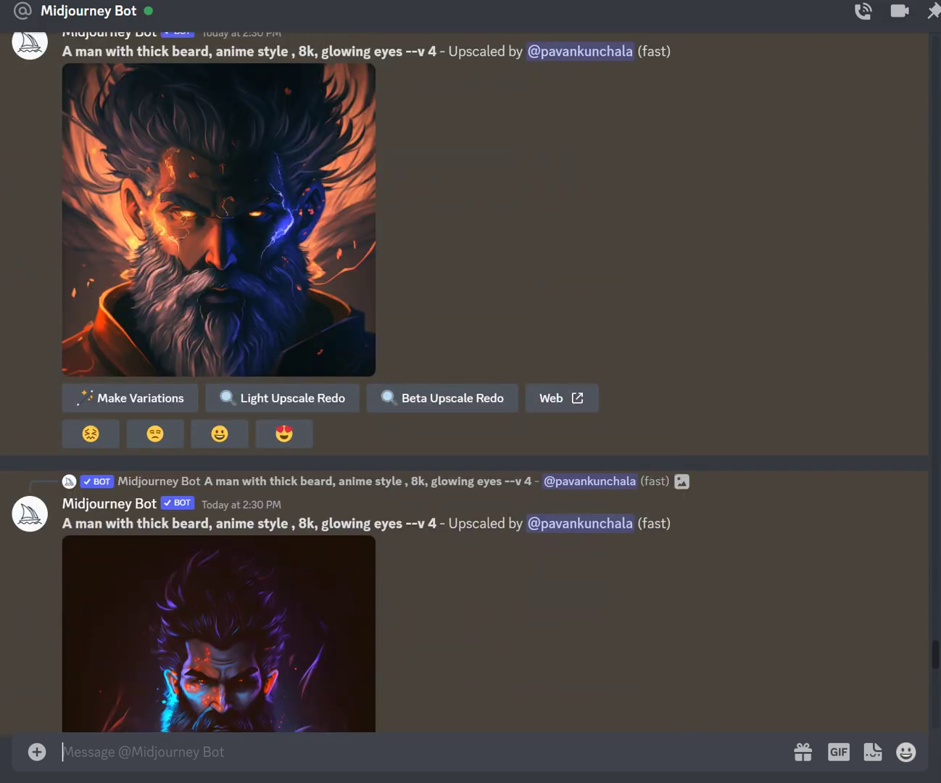
{"action": "scroll", "coordinate": [464, 381], "scroll_direction": "up", "scroll_amount": 15}
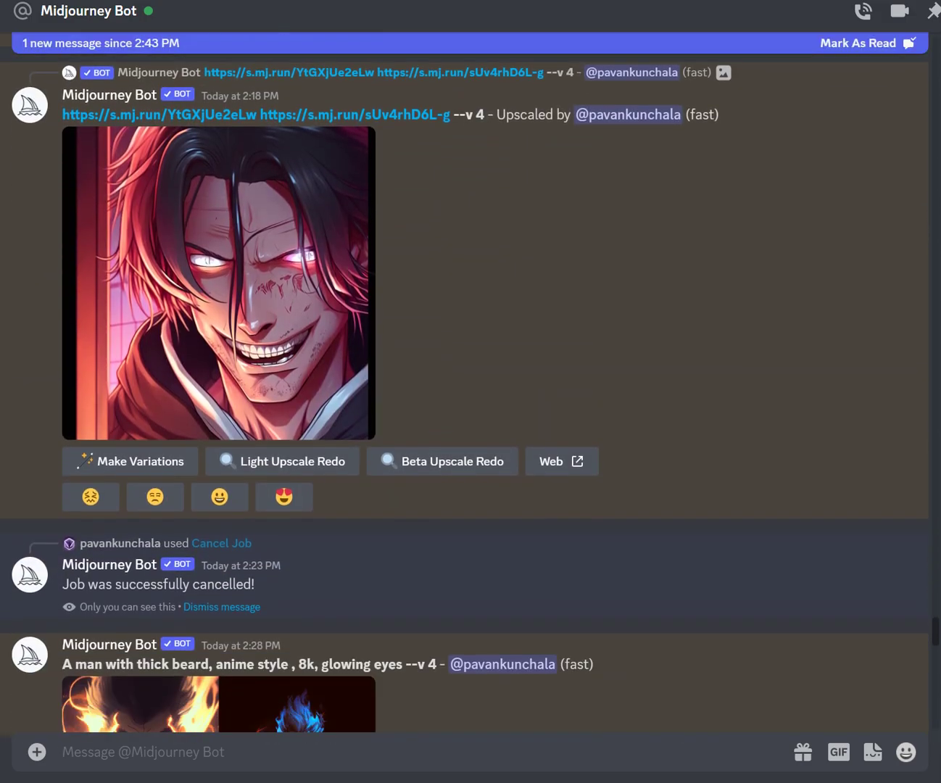
{"action": "scroll", "coordinate": [464, 393], "scroll_direction": "down", "scroll_amount": 5}
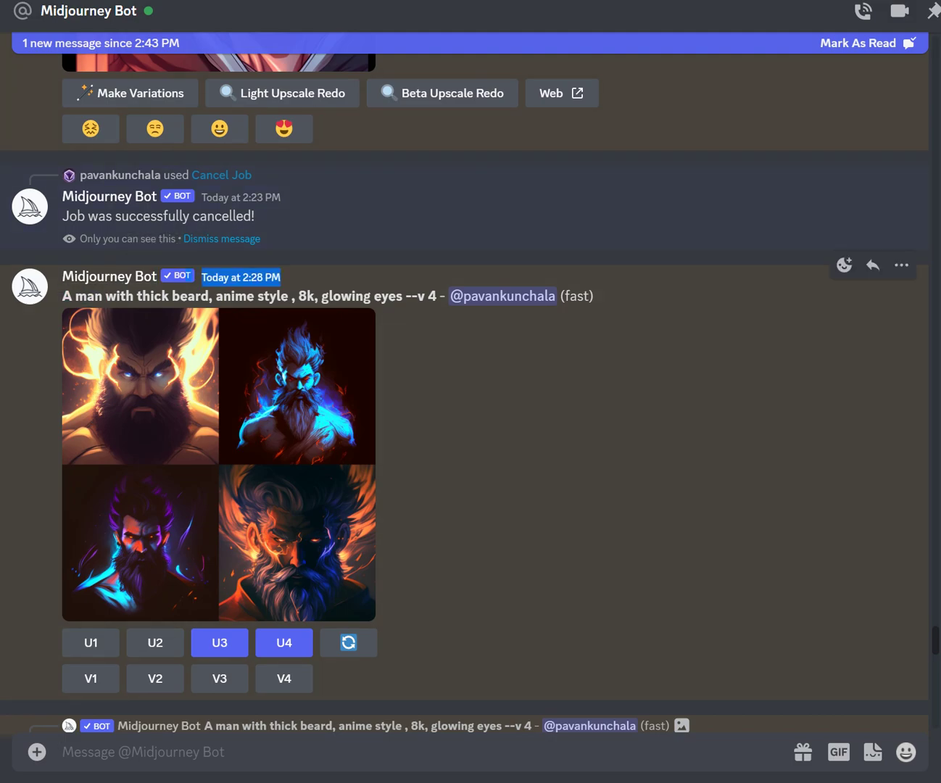
{"action": "left_click_drag", "start_coordinate": [63, 295], "coordinate": [194, 296]}
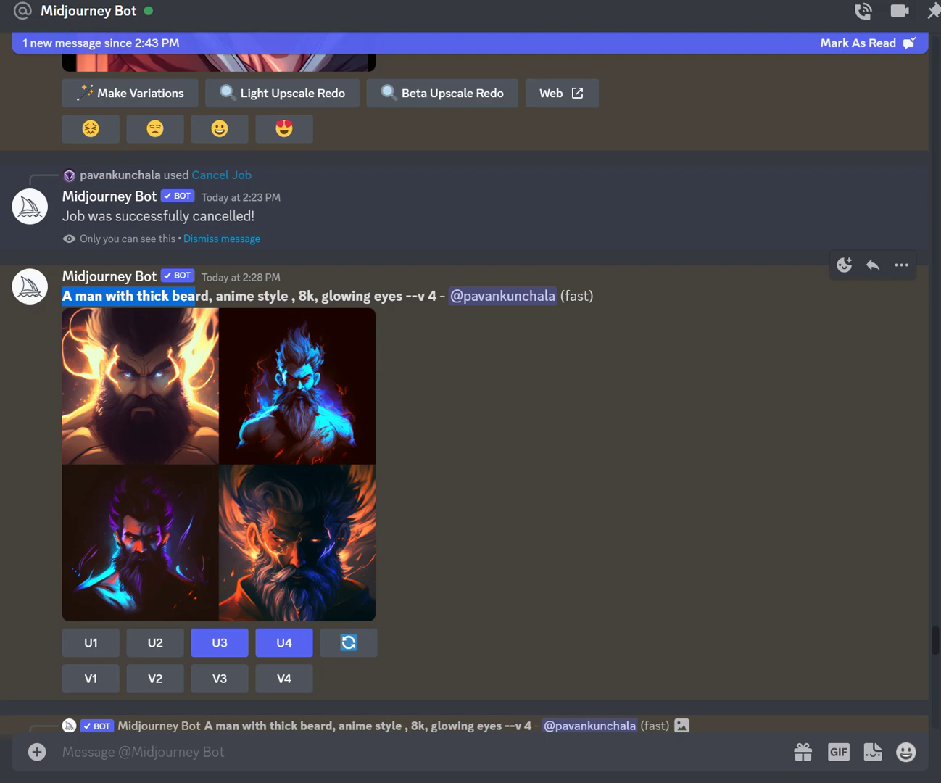
{"action": "left_click", "coordinate": [220, 464]}
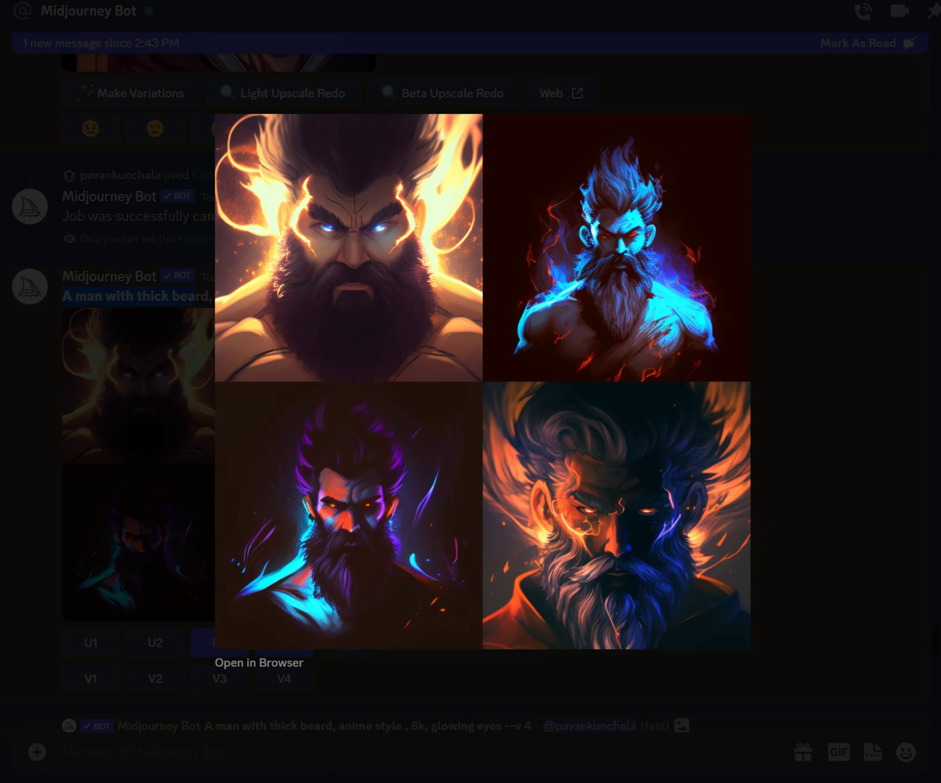
{"action": "key", "text": "Escape"}
{"action": "scroll", "coordinate": [463, 392], "scroll_direction": "down", "scroll_amount": 4}
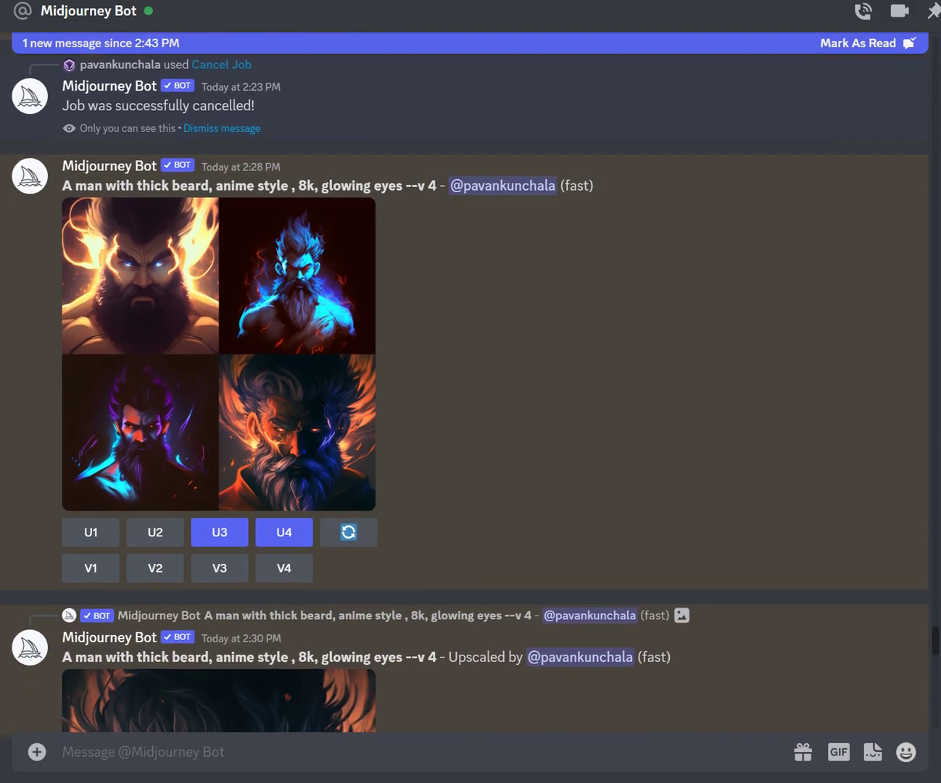
{"action": "scroll", "coordinate": [464, 392], "scroll_direction": "down", "scroll_amount": 5}
{"action": "left_click", "coordinate": [219, 310]}
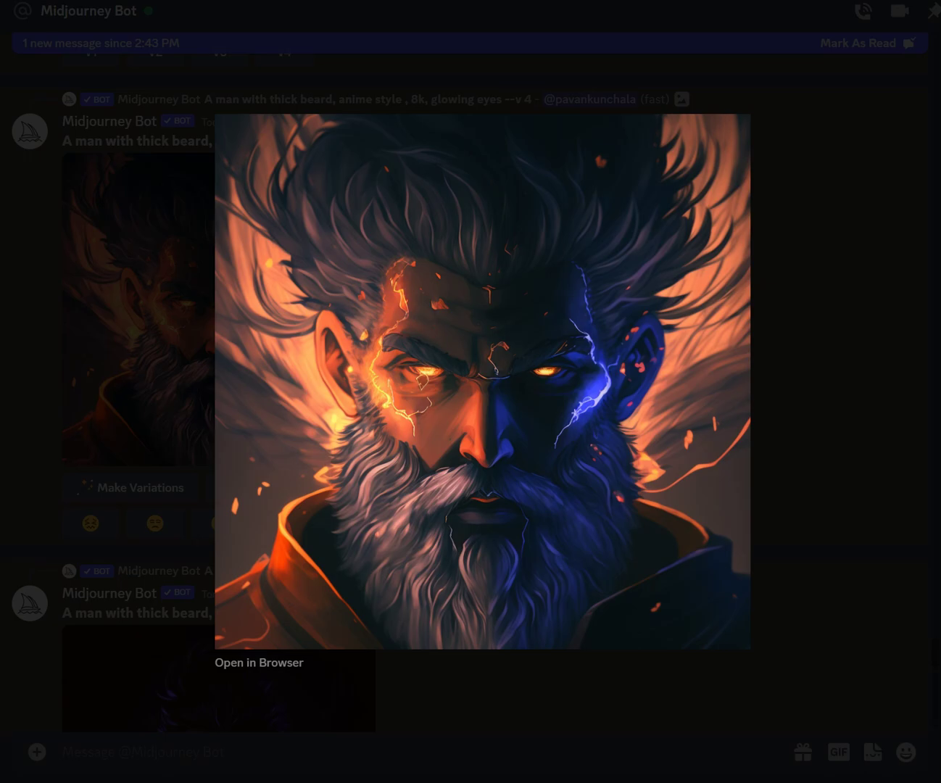
{"action": "key", "text": "Escape"}
{"action": "scroll", "coordinate": [463, 393], "scroll_direction": "down", "scroll_amount": 5}
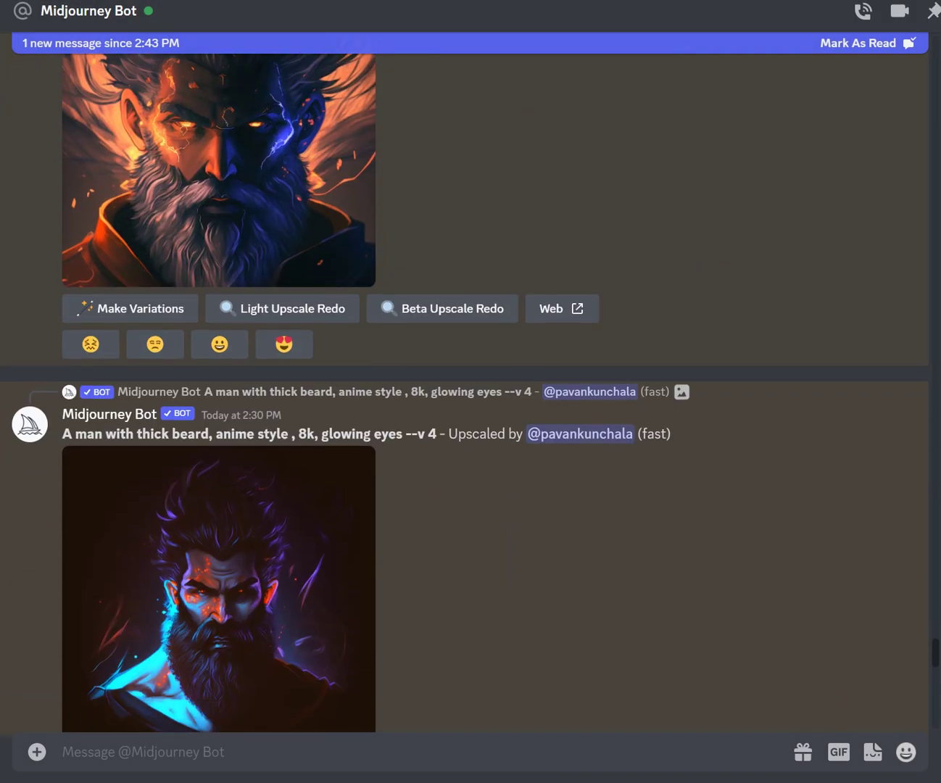
{"action": "scroll", "coordinate": [464, 392], "scroll_direction": "down", "scroll_amount": 3}
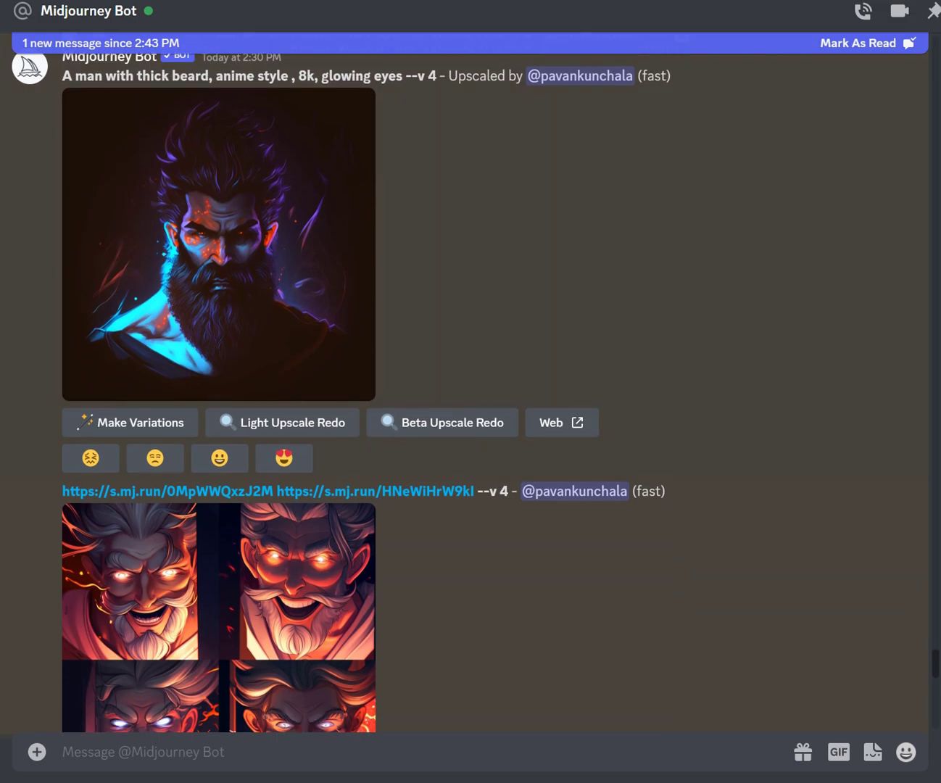
{"action": "scroll", "coordinate": [463, 391], "scroll_direction": "up", "scroll_amount": 8}
{"action": "left_click", "coordinate": [219, 398]}
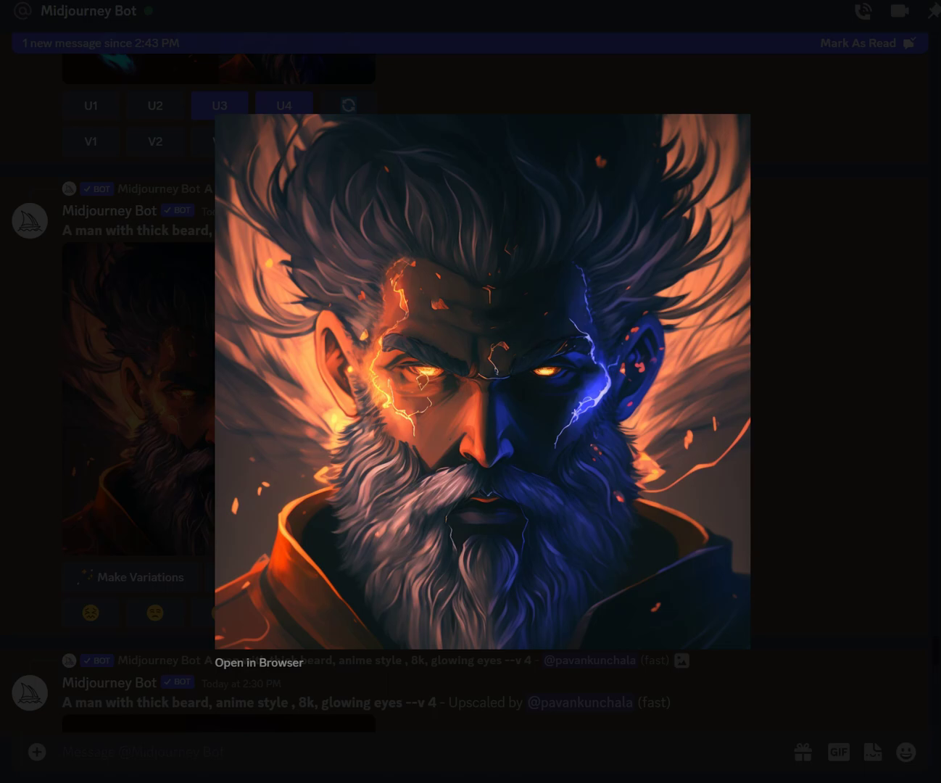
{"action": "key", "text": "Escape"}
{"action": "scroll", "coordinate": [464, 393], "scroll_direction": "down", "scroll_amount": 3}
{"action": "scroll", "coordinate": [464, 392], "scroll_direction": "up", "scroll_amount": 3}
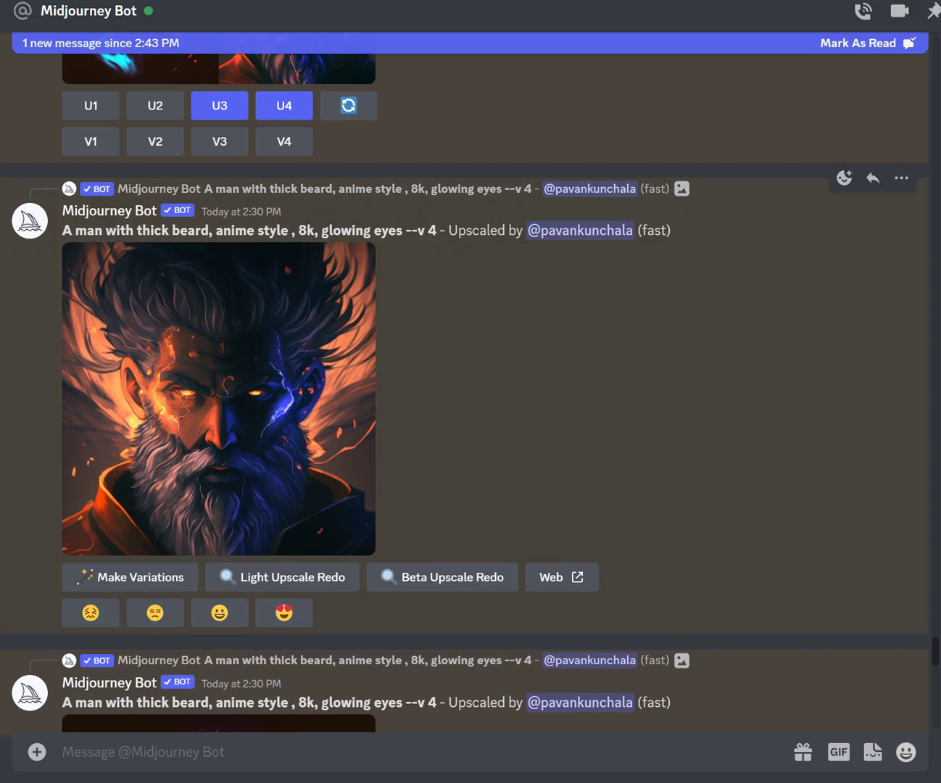
{"action": "scroll", "coordinate": [464, 392], "scroll_direction": "down", "scroll_amount": 10}
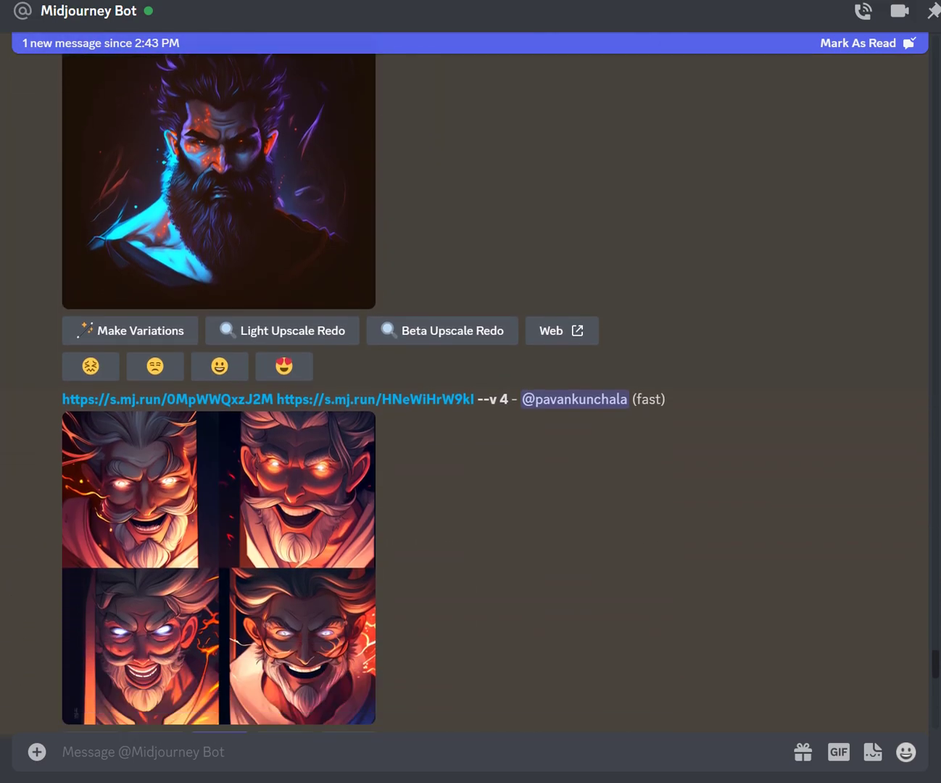
{"action": "scroll", "coordinate": [219, 508], "scroll_direction": "down", "scroll_amount": 5}
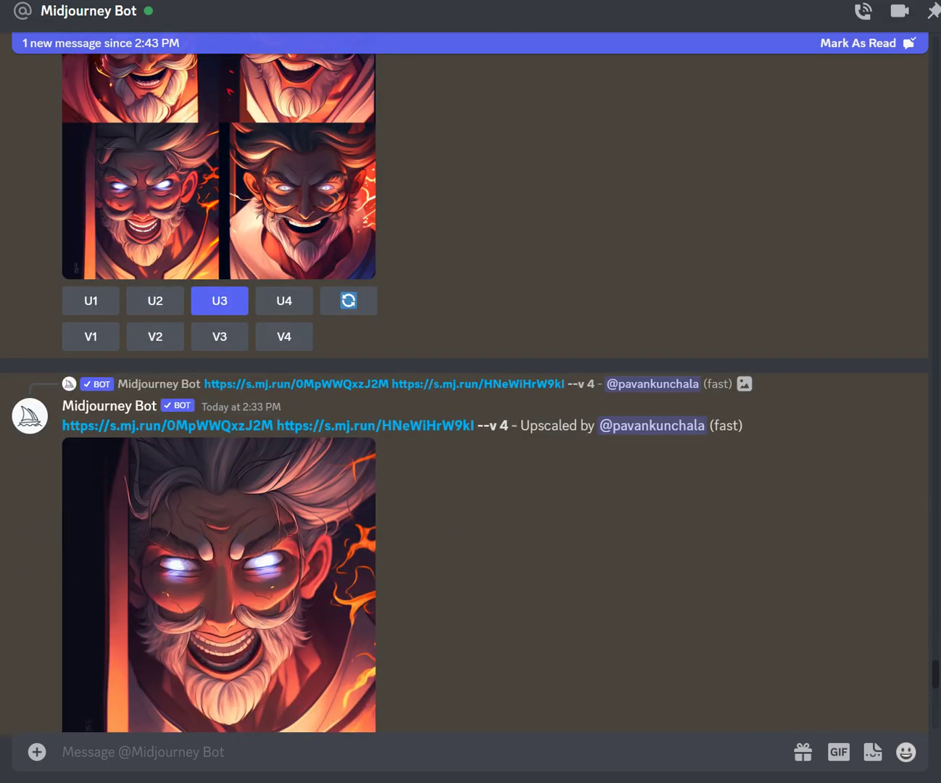
{"action": "left_click", "coordinate": [219, 565]}
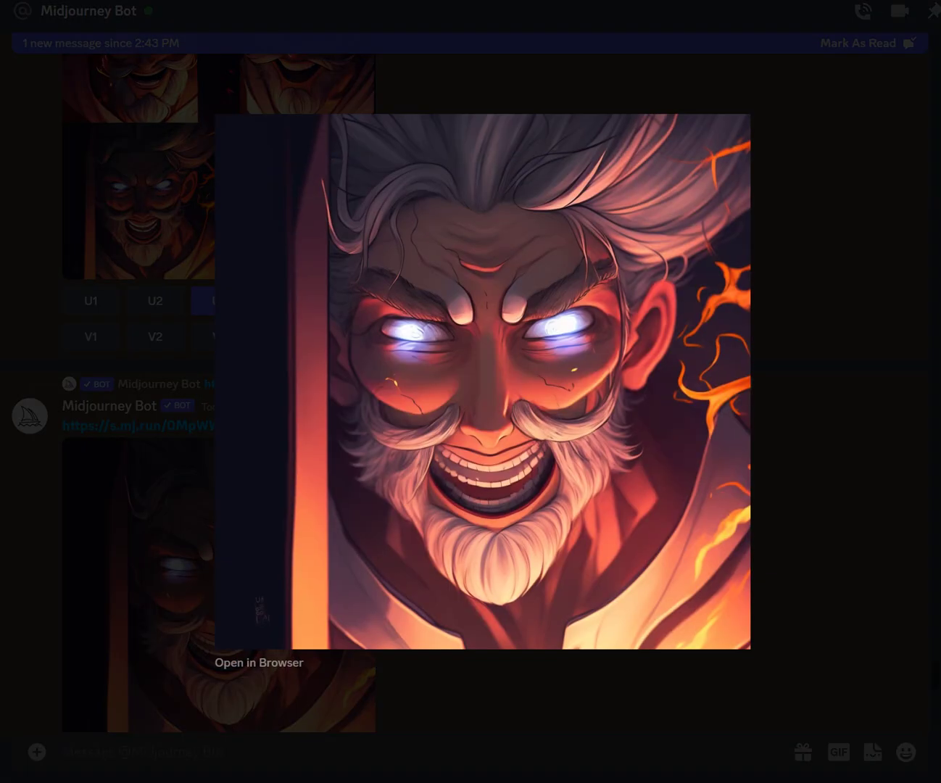
{"action": "key", "text": "Escape"}
{"action": "scroll", "coordinate": [464, 392], "scroll_direction": "up", "scroll_amount": 3}
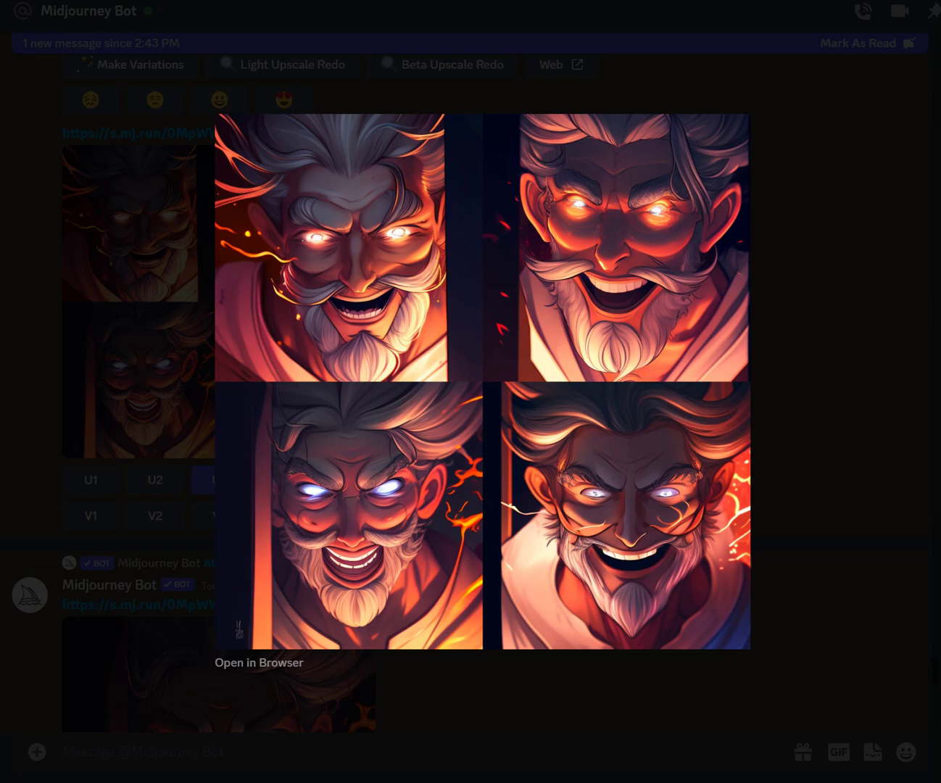
{"action": "key", "text": "Escape"}
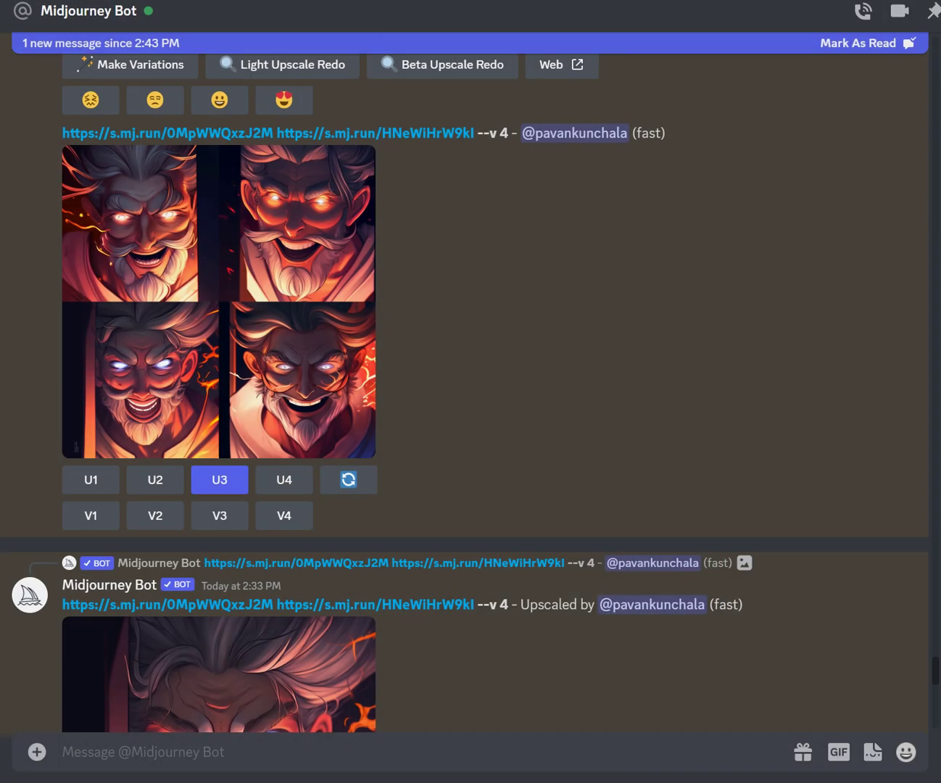
{"action": "scroll", "coordinate": [465, 383], "scroll_direction": "down", "scroll_amount": 2}
{"action": "scroll", "coordinate": [465, 383], "scroll_direction": "up", "scroll_amount": 10}
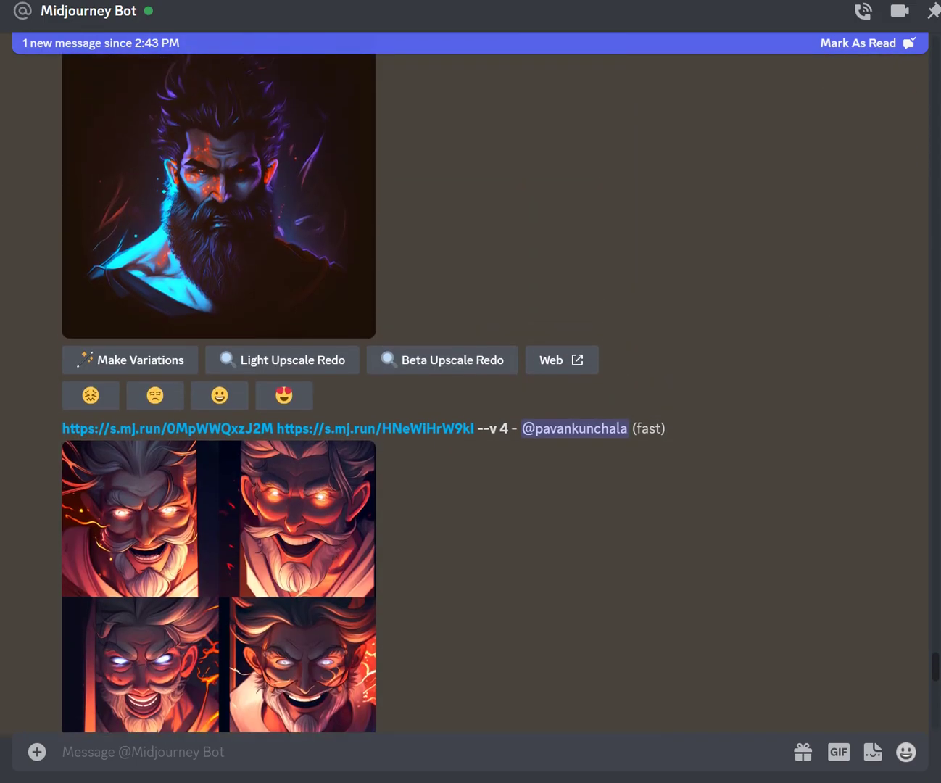
{"action": "scroll", "coordinate": [464, 383], "scroll_direction": "down", "scroll_amount": 12}
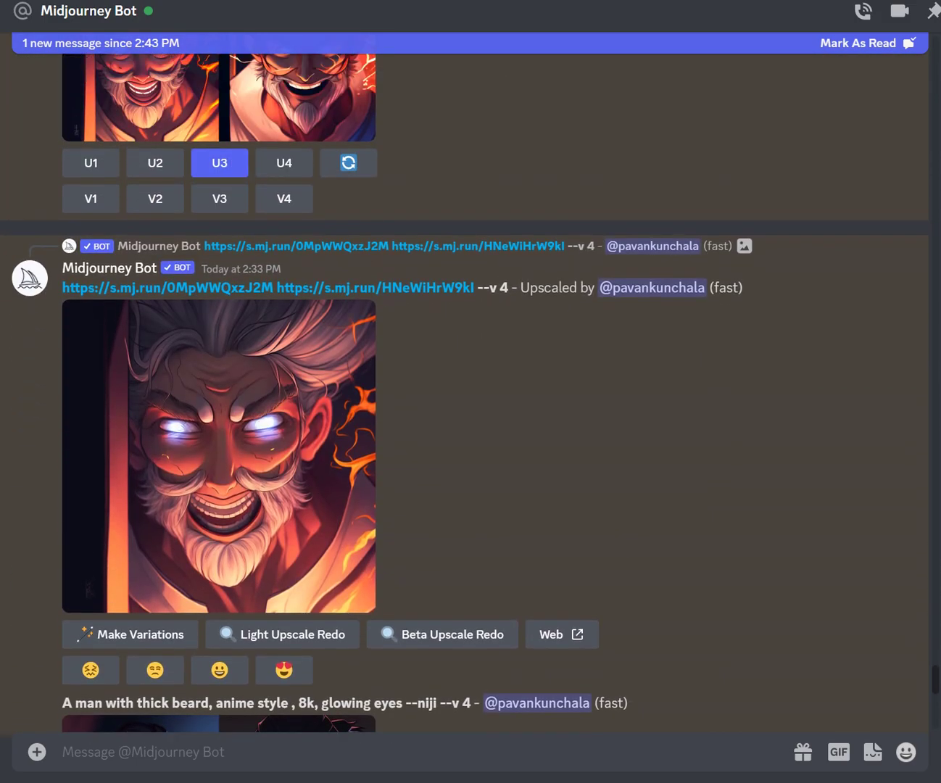
{"action": "scroll", "coordinate": [465, 383], "scroll_direction": "up", "scroll_amount": 12}
{"action": "scroll", "coordinate": [464, 384], "scroll_direction": "up", "scroll_amount": 6}
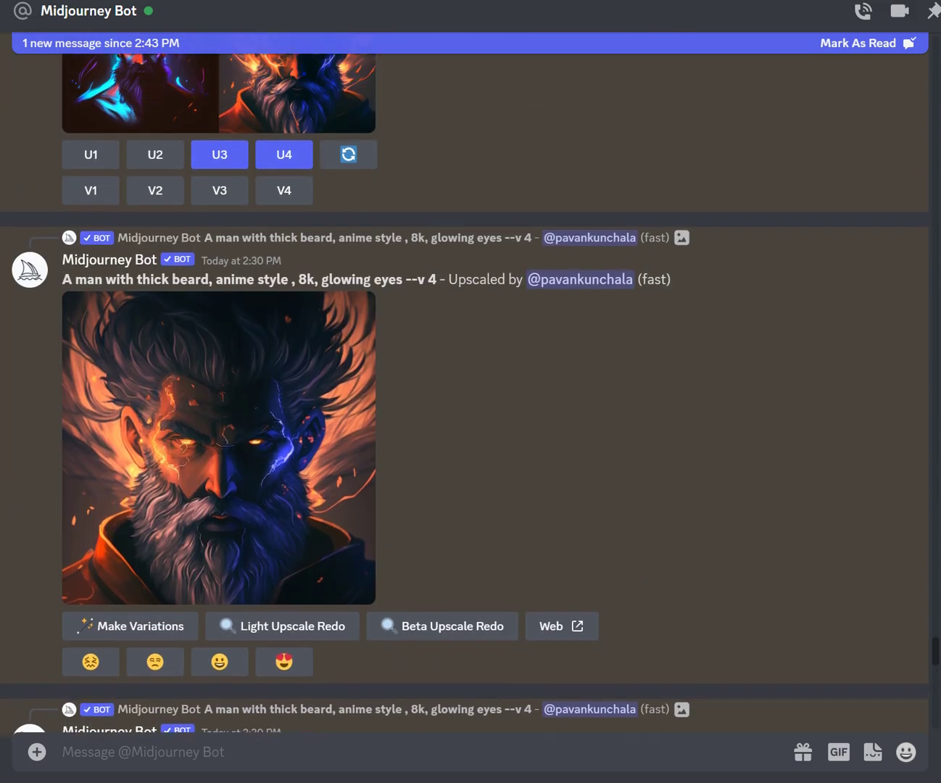
{"action": "left_click_drag", "start_coordinate": [63, 409], "coordinate": [405, 409]}
{"action": "key", "text": "ctrl+c"}
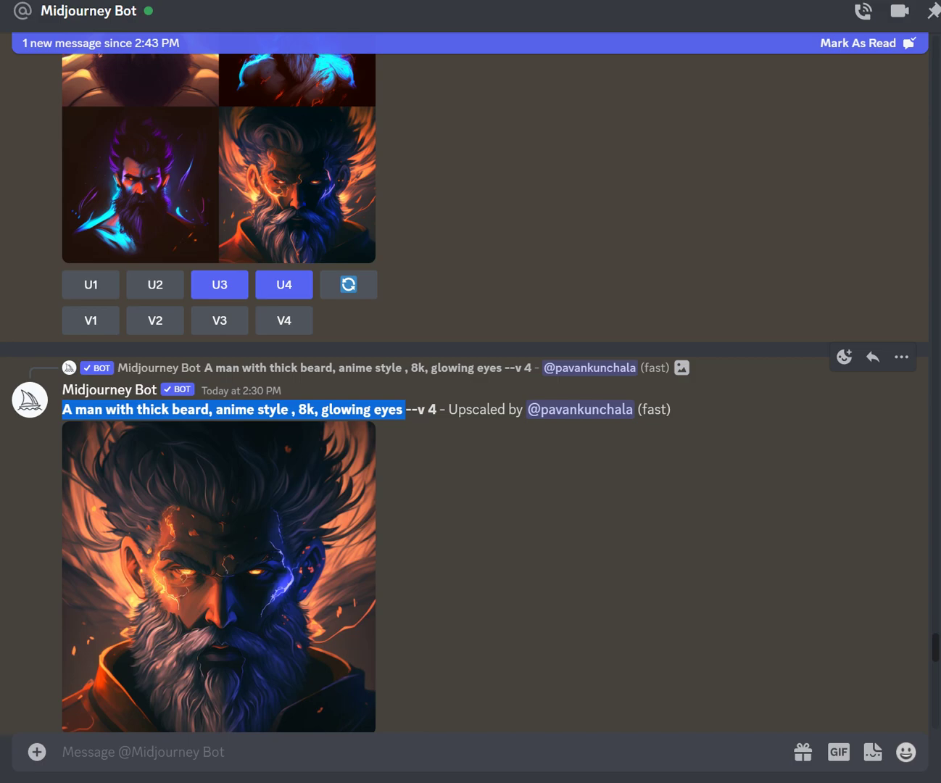
- Send /imagine with the copied bearded-man prompt plus --niji appended
{"action": "left_click", "coordinate": [143, 753]}
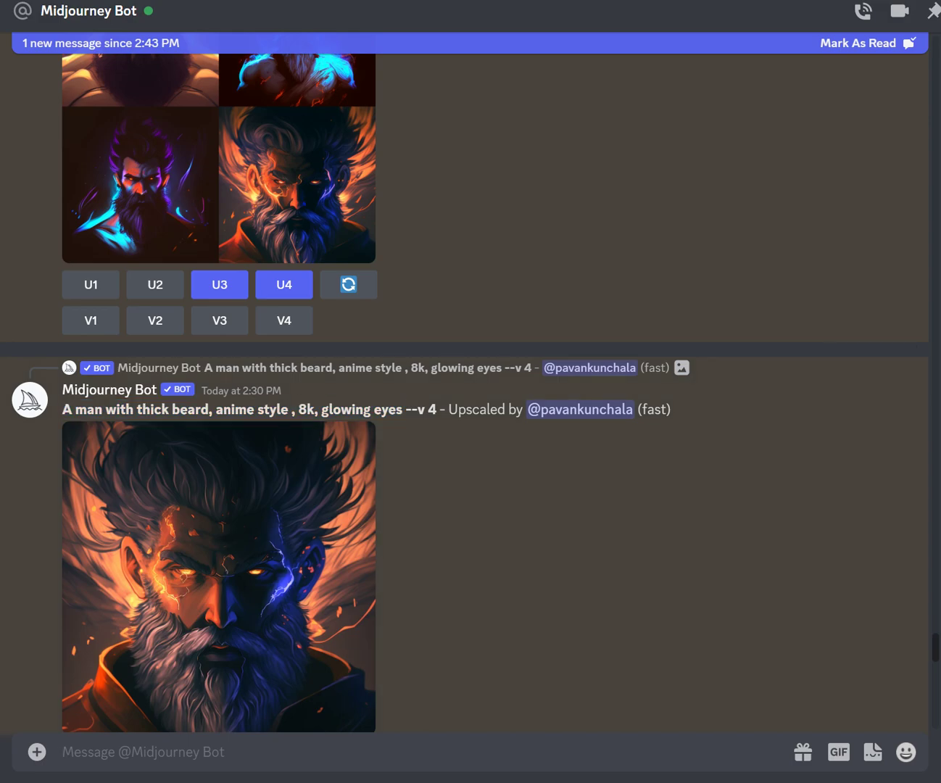
{"action": "type", "text": "/"}
{"action": "key", "text": "Return"}
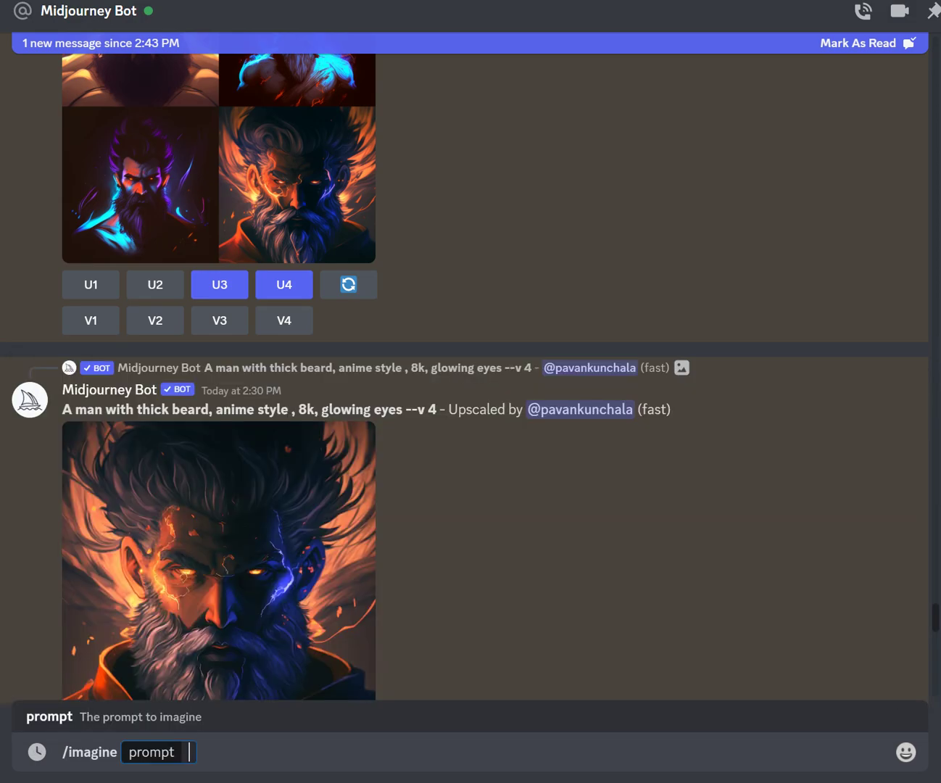
{"action": "key", "text": "ctrl+v"}
{"action": "type", "text": "--ni"}
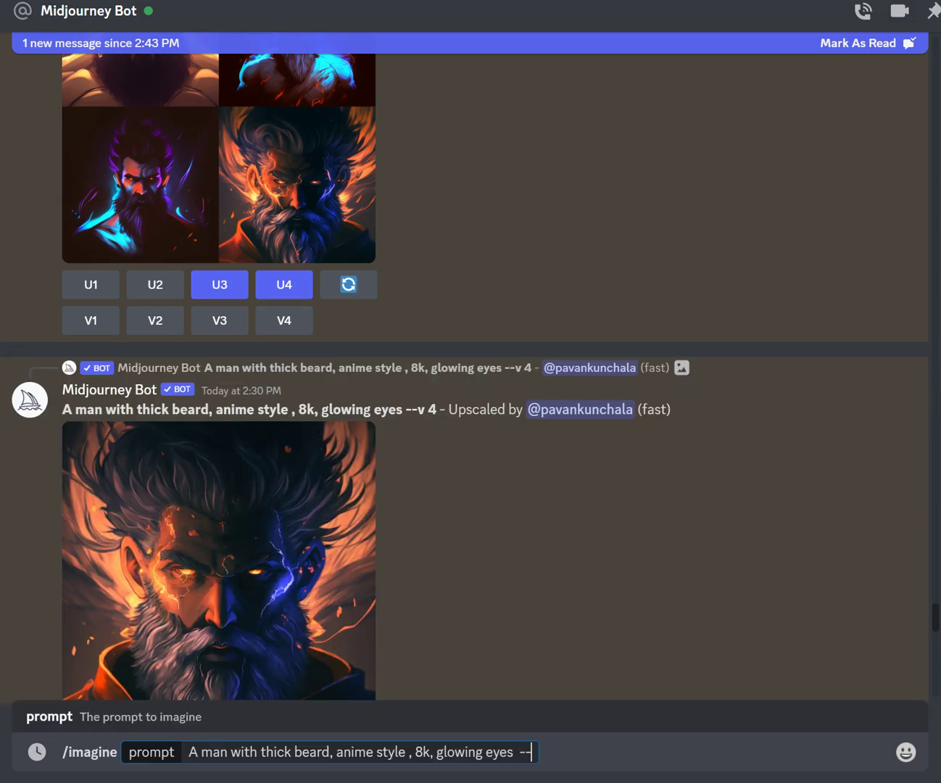
{"action": "type", "text": "ji"}
{"action": "key", "text": "Return"}
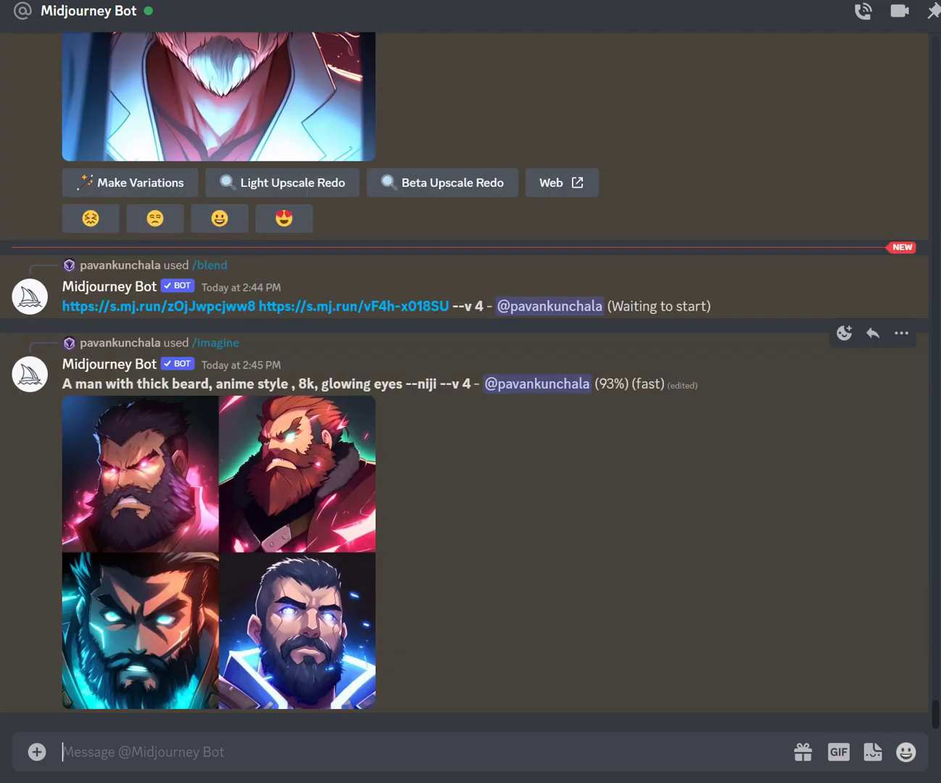
- Preview the glowing-eyed bearded-men --niji grid while rendering and again once finished
{"action": "left_click", "coordinate": [219, 552]}
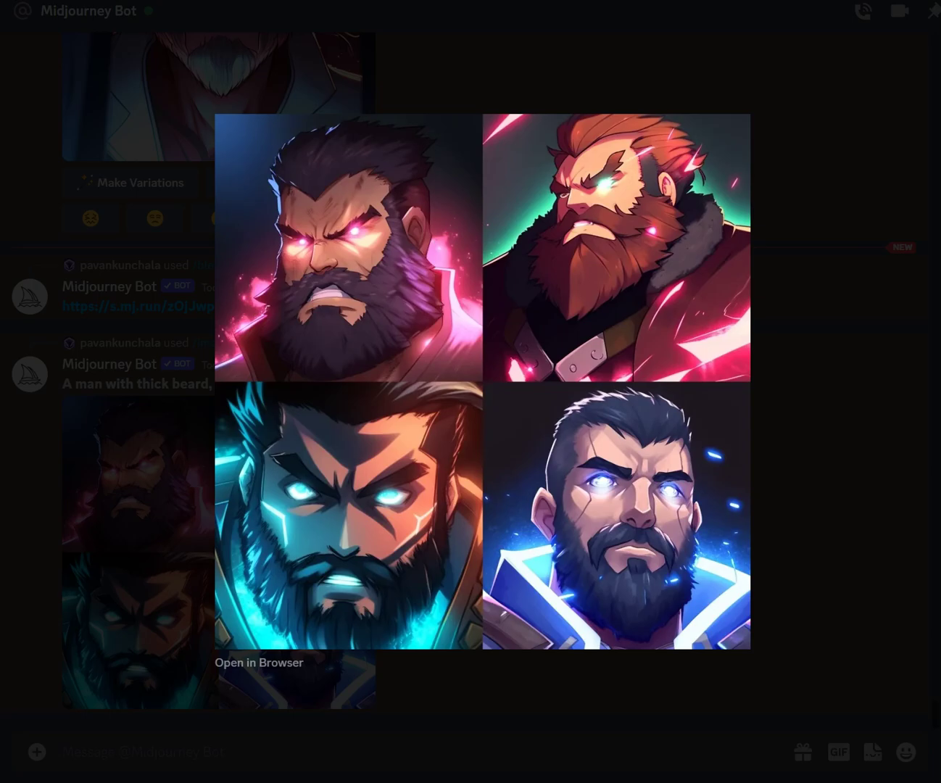
{"action": "key", "text": "Escape"}
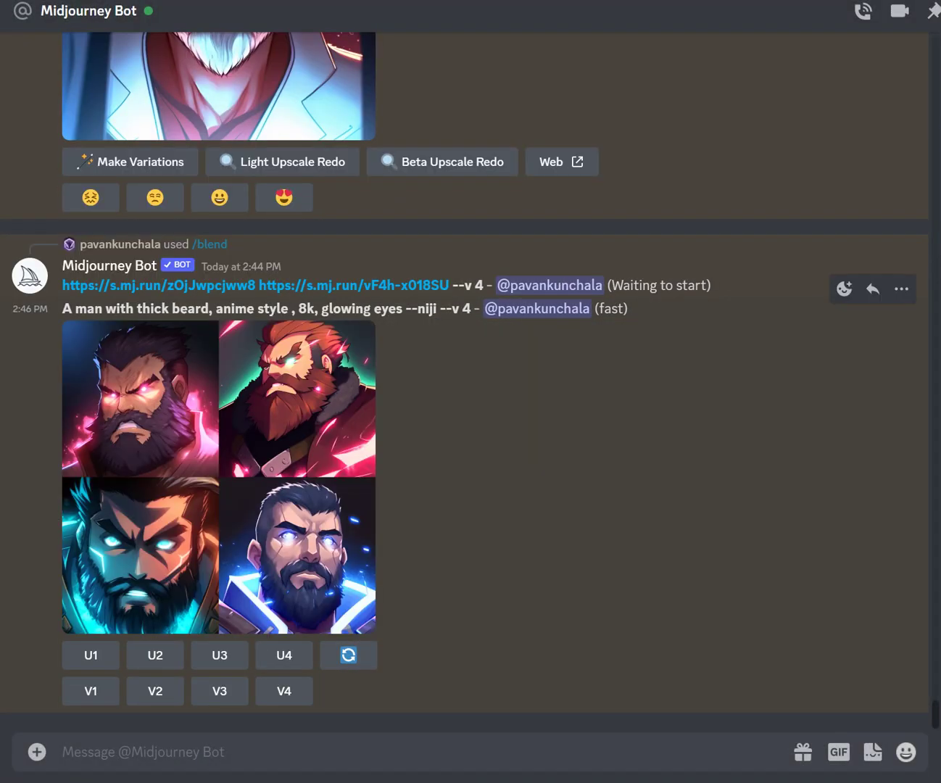
{"action": "left_click", "coordinate": [219, 477]}
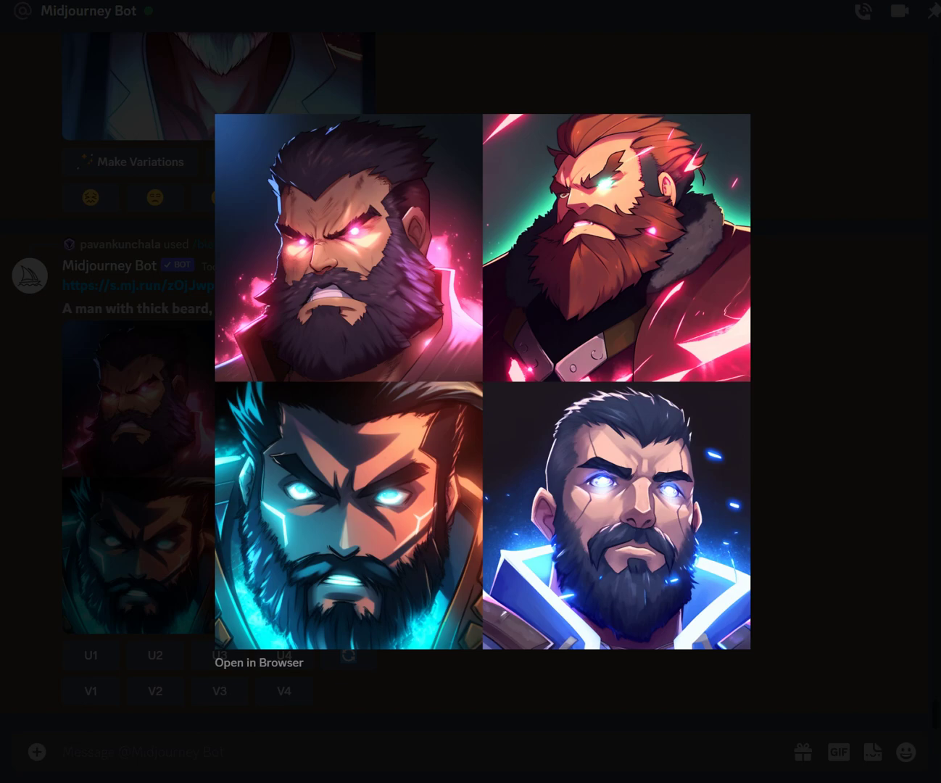
{"action": "key", "text": "Escape"}
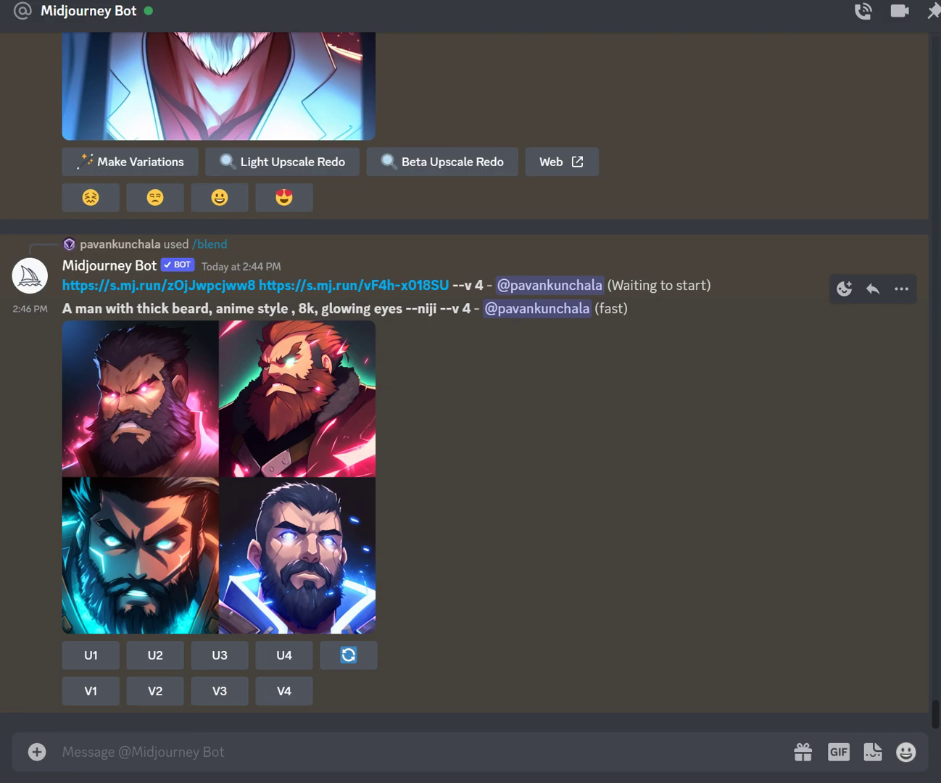
{"action": "scroll", "coordinate": [472, 383], "scroll_direction": "up", "scroll_amount": 10}
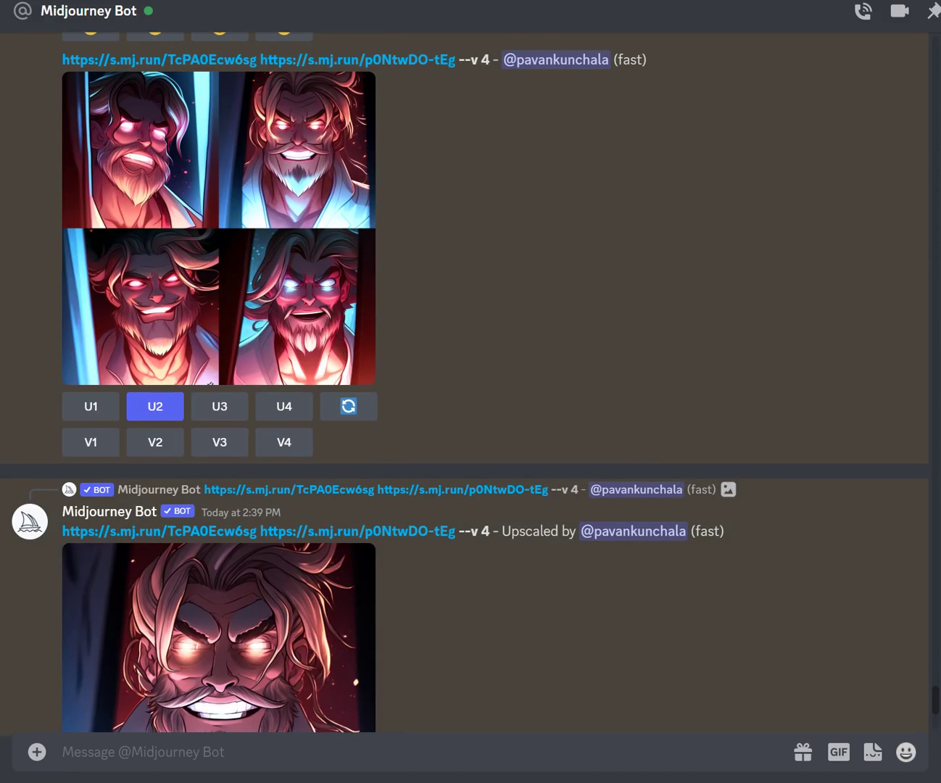
- Preview the earlier --niji bearded-man grid, then enlarge its upscaled grinning portrait
{"action": "scroll", "coordinate": [471, 383], "scroll_direction": "up", "scroll_amount": 10}
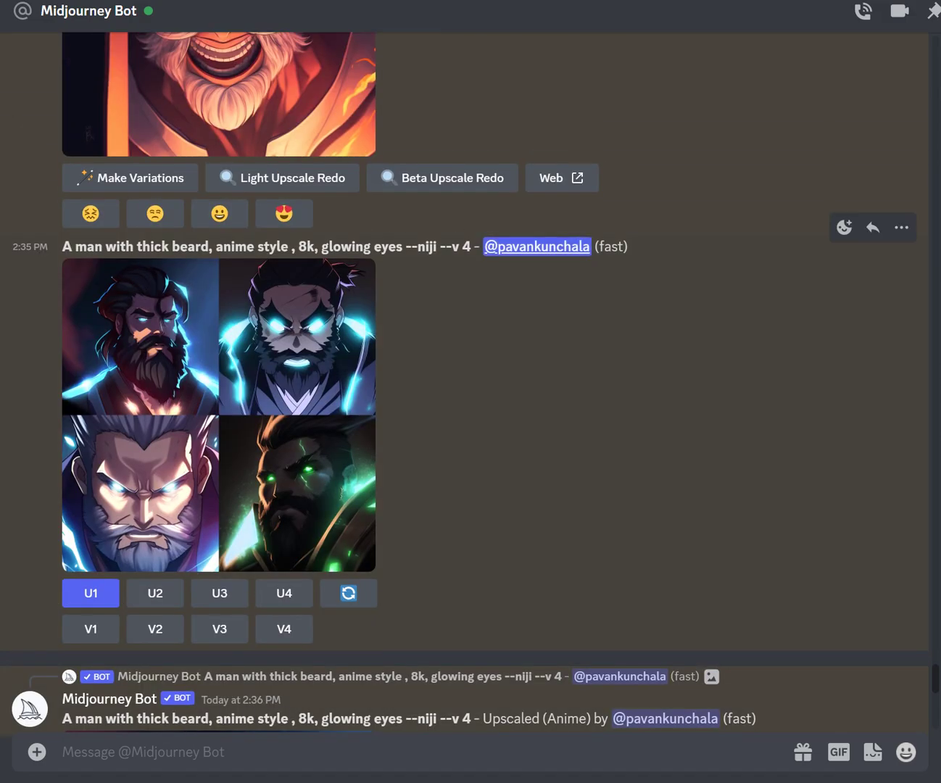
{"action": "left_click", "coordinate": [219, 416]}
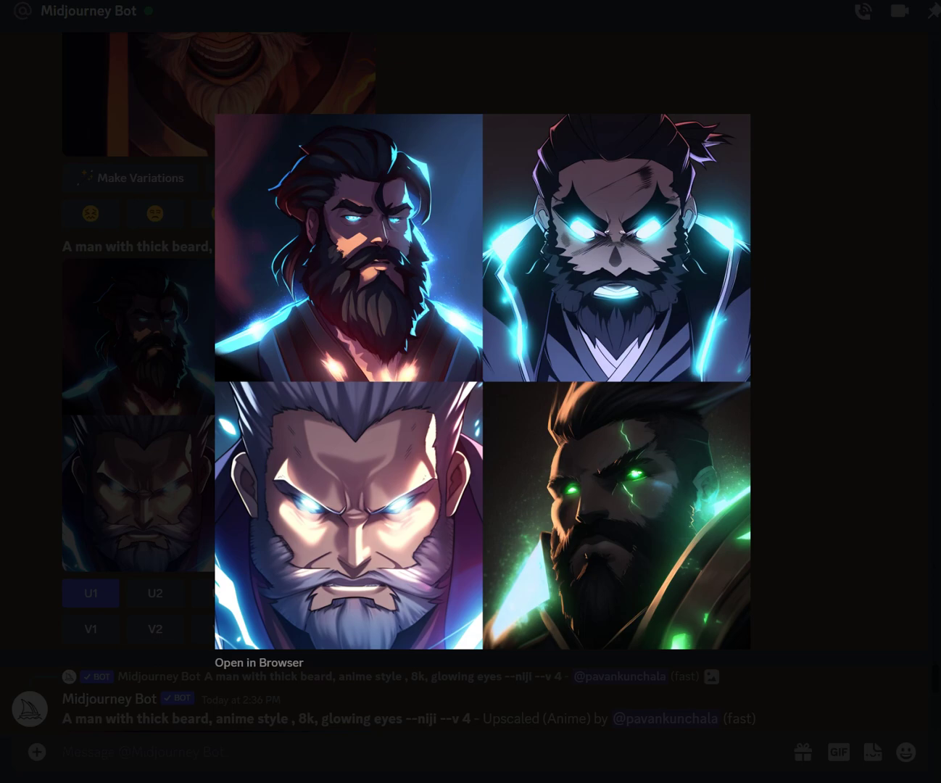
{"action": "key", "text": "Escape"}
{"action": "scroll", "coordinate": [470, 382], "scroll_direction": "down", "scroll_amount": 5}
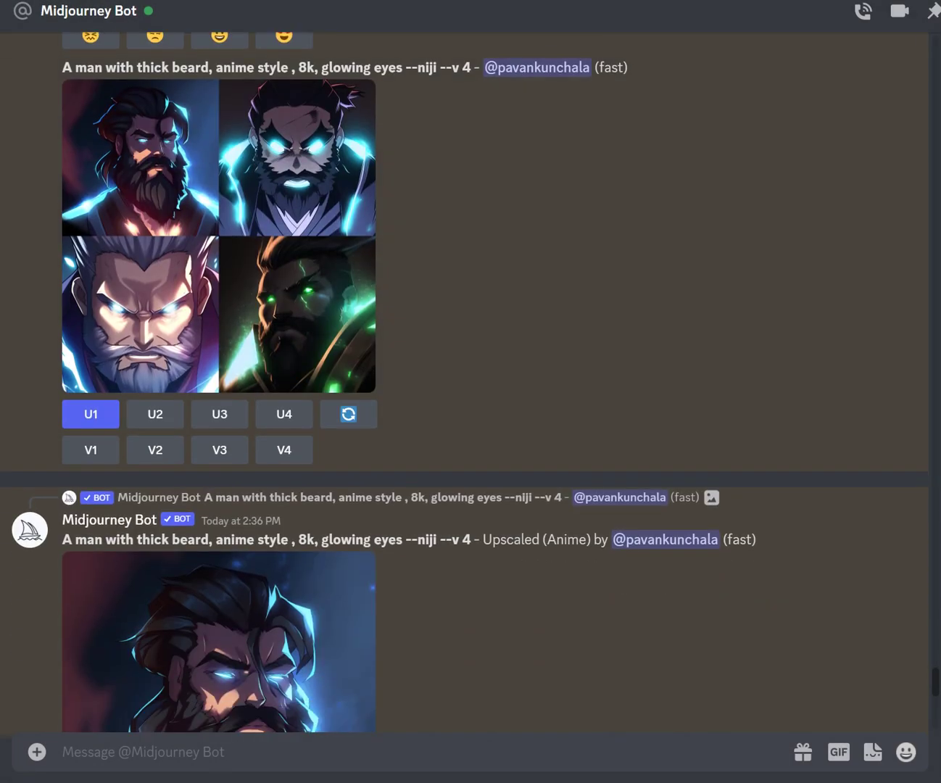
{"action": "scroll", "coordinate": [470, 382], "scroll_direction": "down", "scroll_amount": 5}
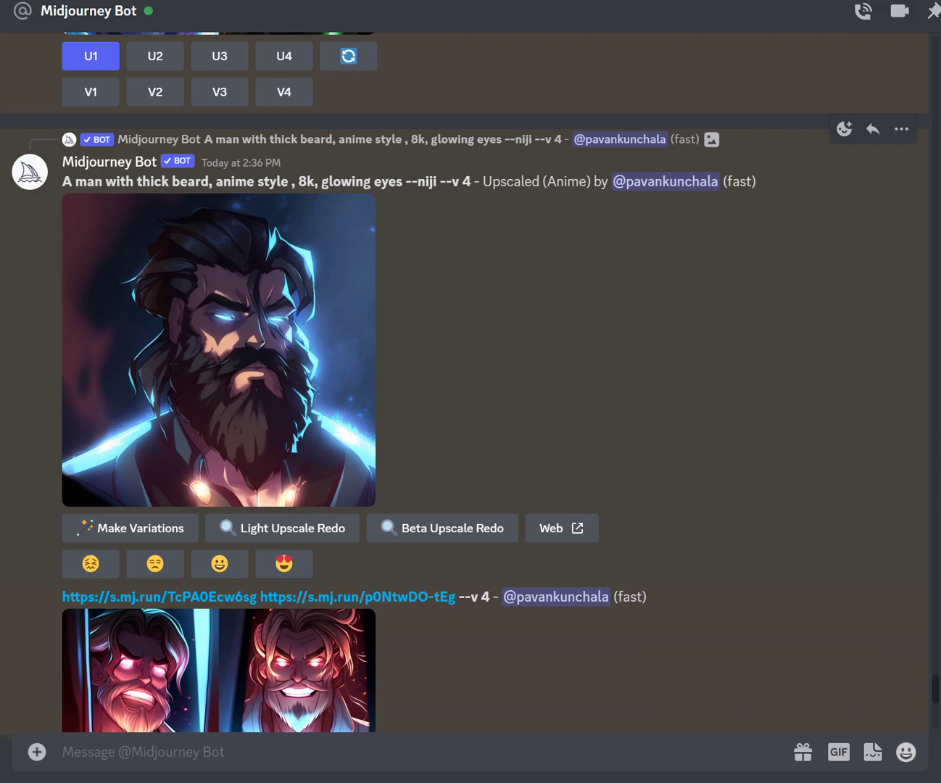
{"action": "scroll", "coordinate": [470, 382], "scroll_direction": "down", "scroll_amount": 14}
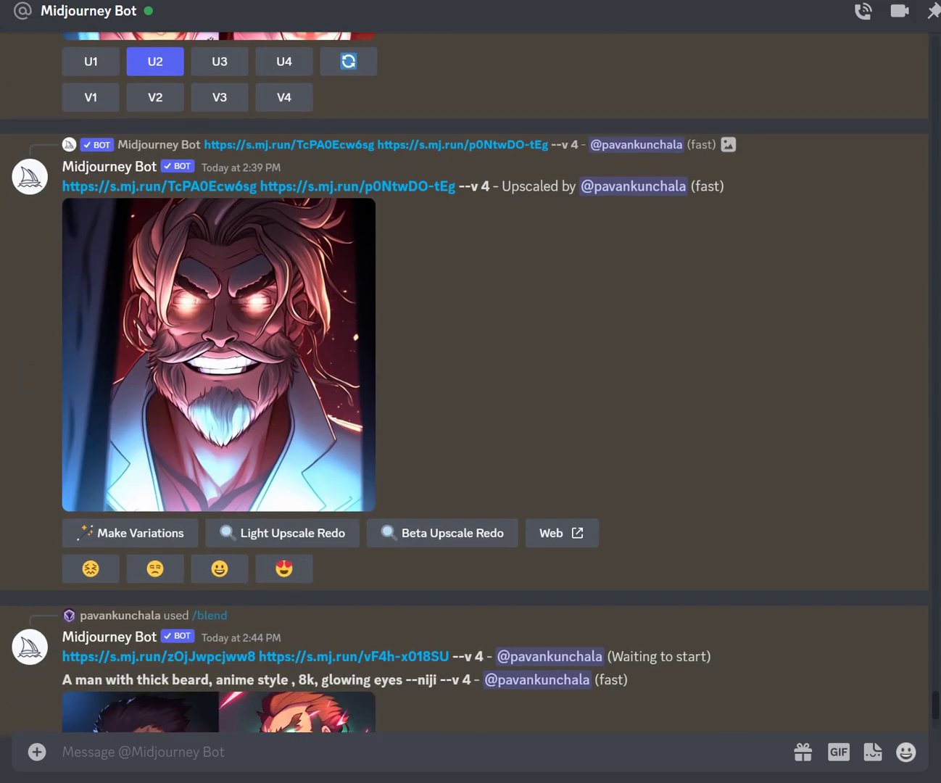
{"action": "scroll", "coordinate": [470, 383], "scroll_direction": "down", "scroll_amount": 1}
{"action": "left_click", "coordinate": [219, 341]}
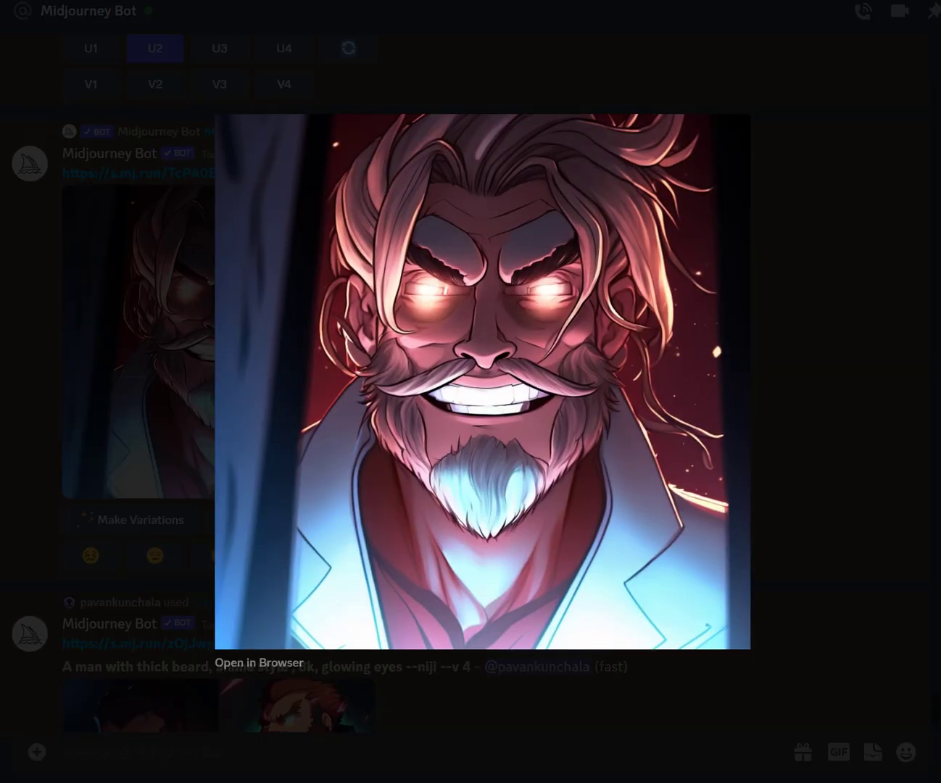